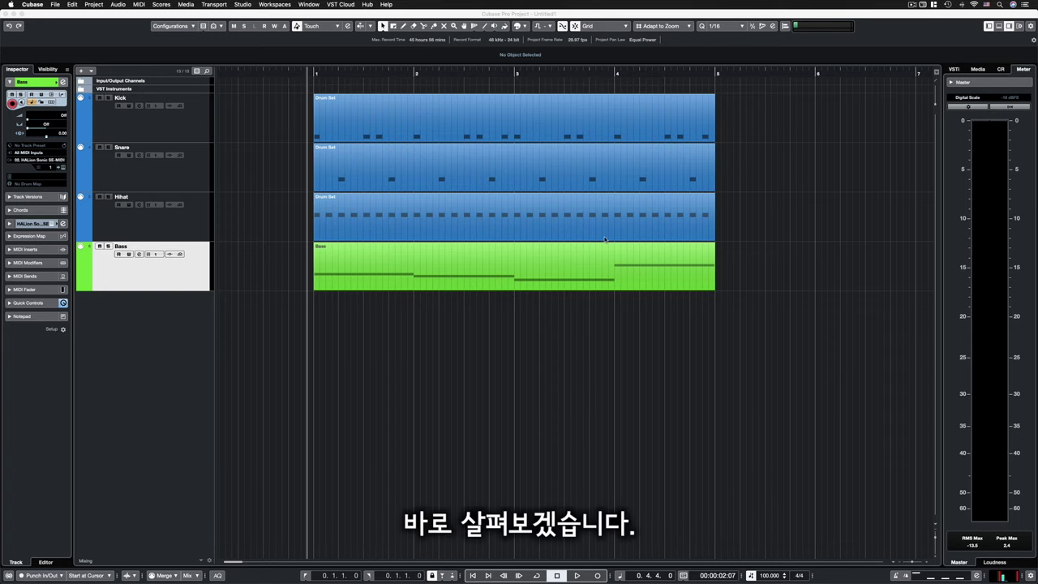
Open the Hihat track's drum part in the Key Editor
{"action": "double_click", "coordinate": [371, 219]}
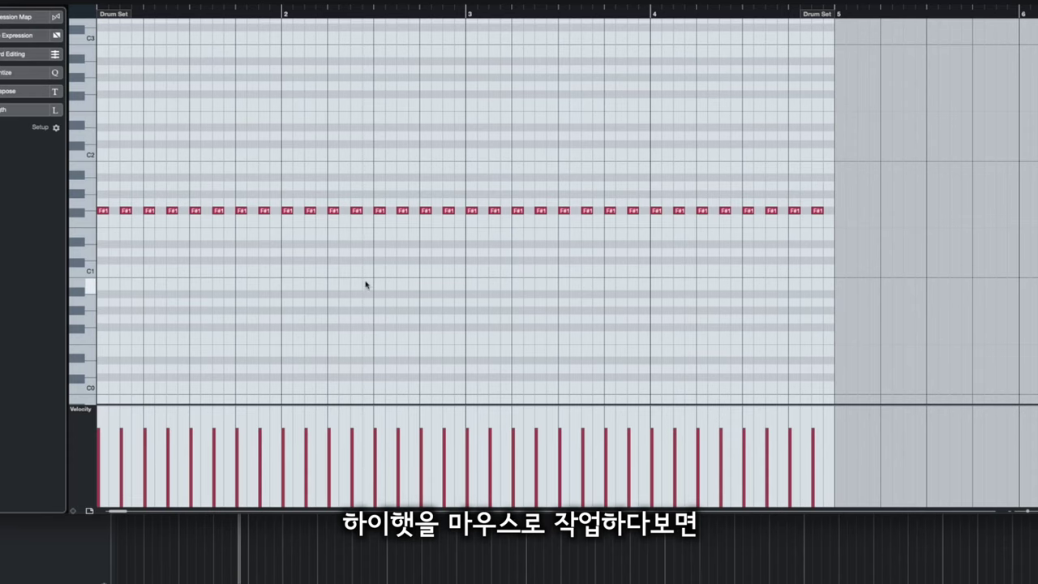
{"action": "scroll", "coordinate": [568, 280], "scroll_direction": "left", "scroll_amount": 2}
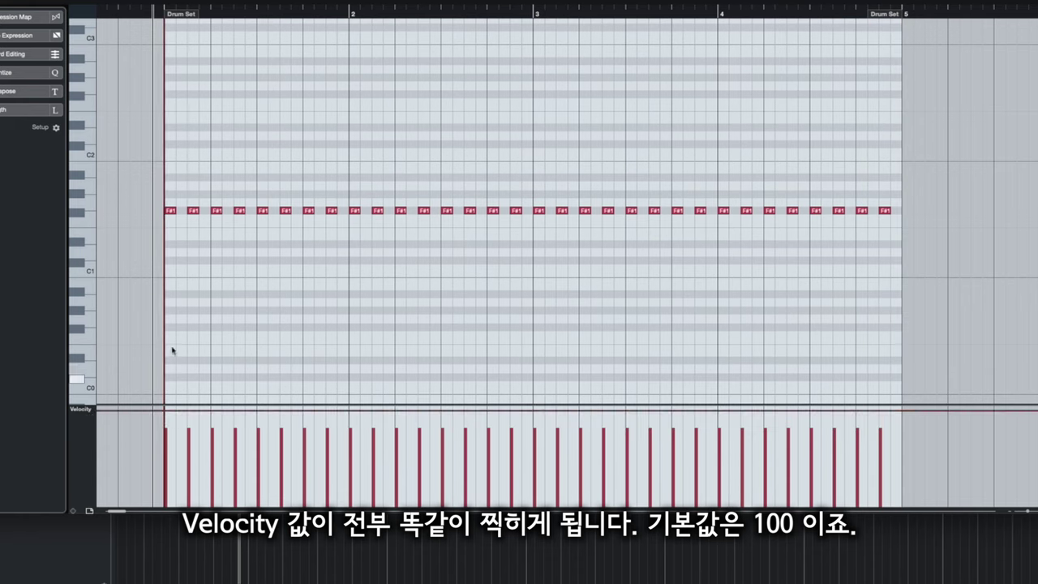
Try redrawing the velocities of the first several hi-hat notes by hand, and undo the change
{"action": "mouse_move", "coordinate": [168, 449]}
{"action": "left_mouse_down"}
{"action": "mouse_move", "coordinate": [165, 432]}
{"action": "mouse_move", "coordinate": [186, 447]}
{"action": "mouse_move", "coordinate": [291, 436]}
{"action": "mouse_move", "coordinate": [305, 450]}
{"action": "left_mouse_up"}
{"action": "key", "text": "super+z"}
{"action": "key", "text": "super+z"}
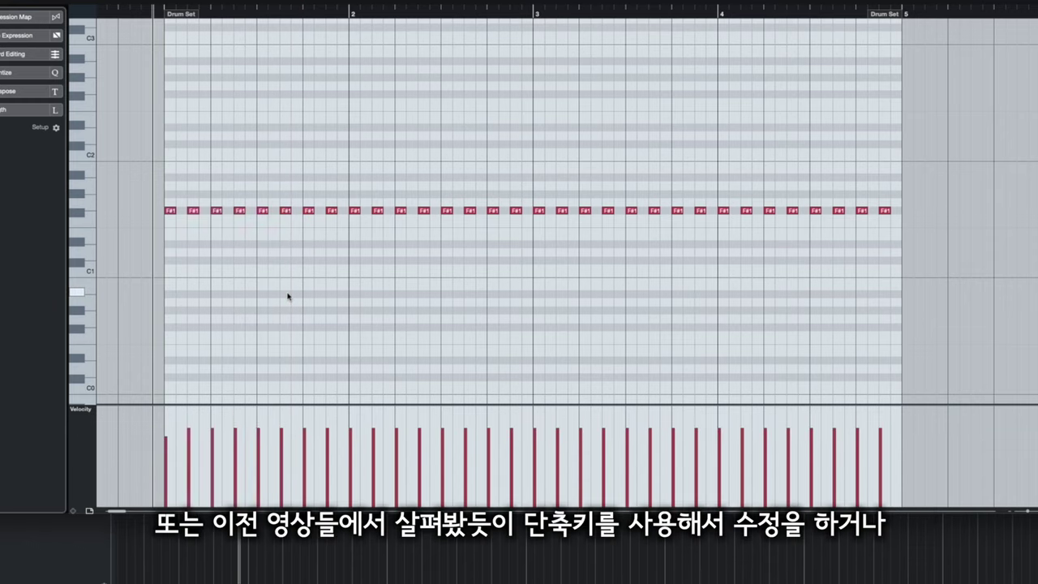
Select the hi-hat notes of the first bar, switch to those of bars 3 and 4, and clear the selection
{"action": "left_click_drag", "start_coordinate": [362, 245], "coordinate": [111, 183]}
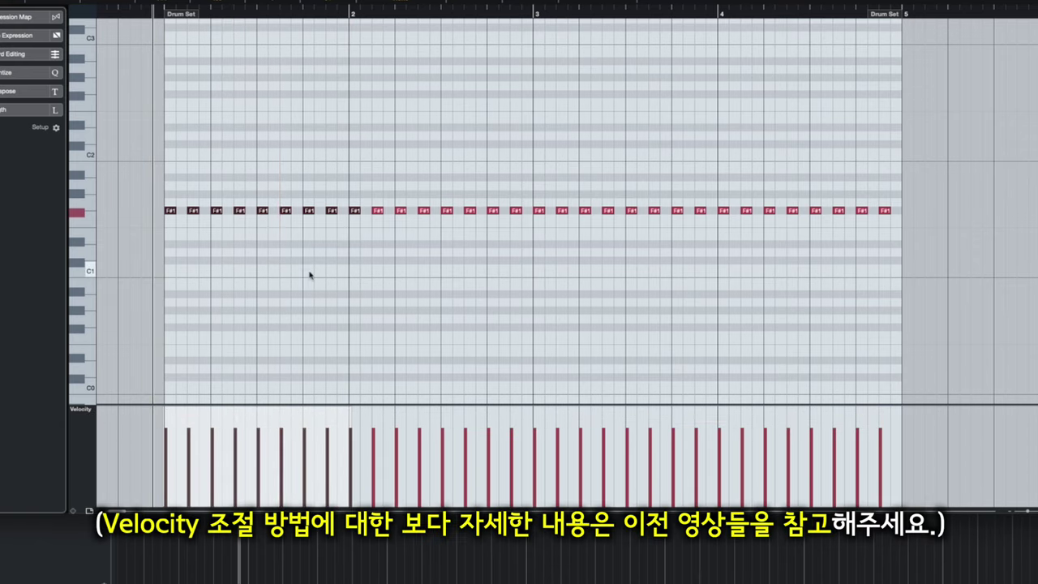
{"action": "left_click", "coordinate": [347, 261]}
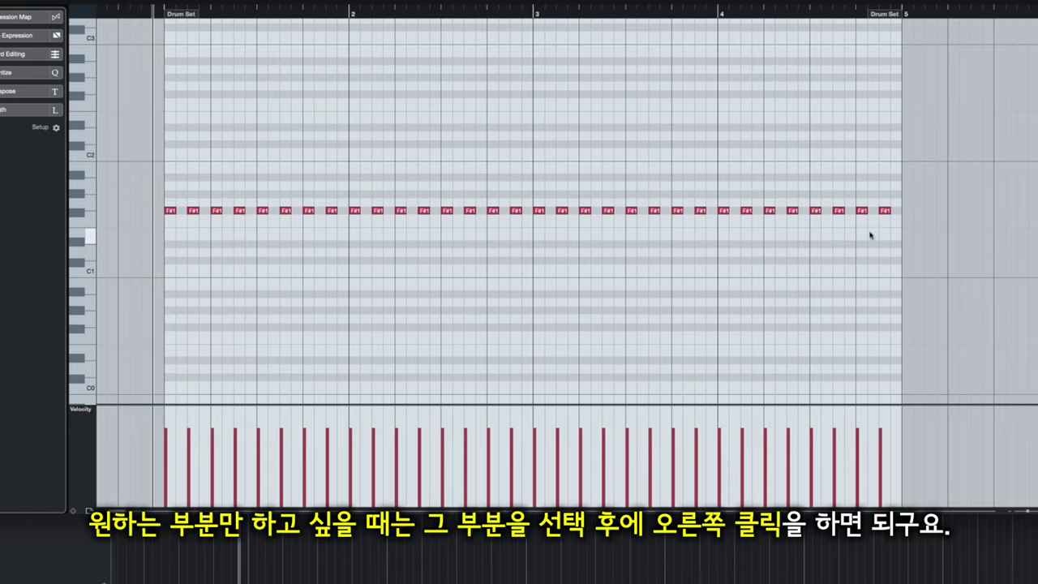
{"action": "left_click_drag", "start_coordinate": [908, 237], "coordinate": [538, 183]}
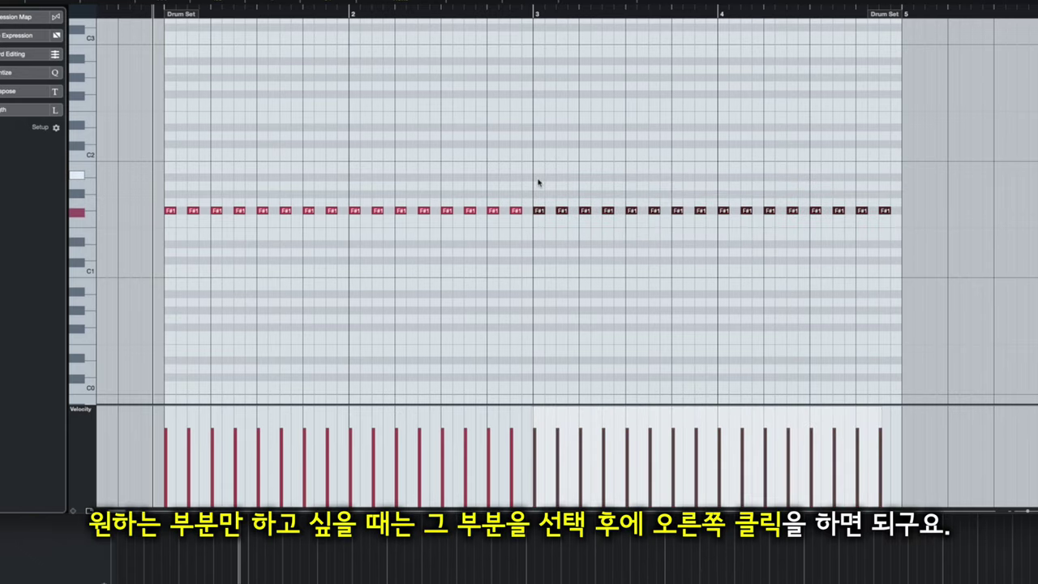
{"action": "left_click", "coordinate": [573, 259]}
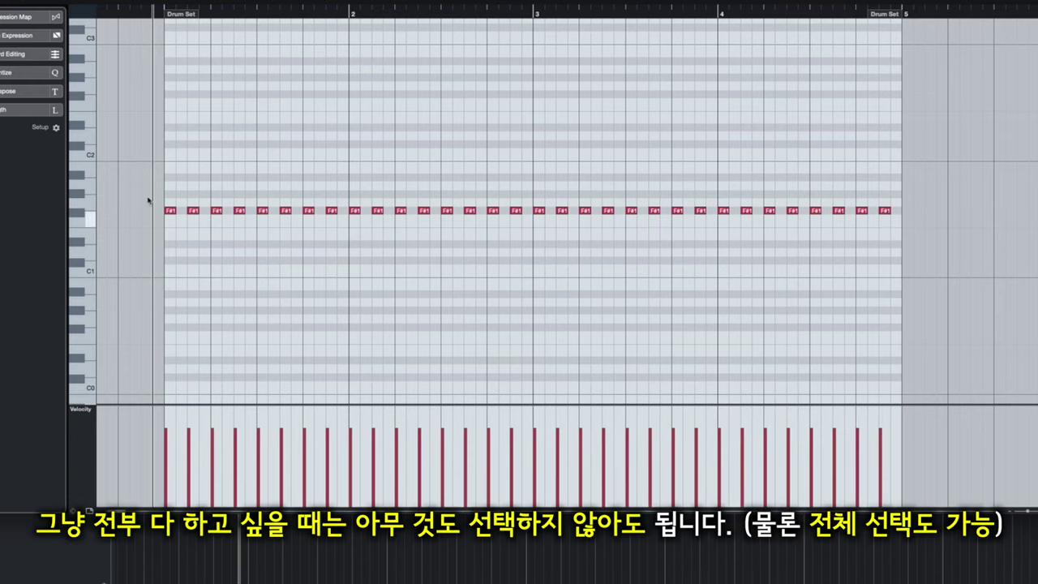
Apply the standard set 1 logical preset "random velocity (60 to 100)" to all hi-hat notes
{"action": "right_click", "coordinate": [281, 237]}
{"action": "mouse_move", "coordinate": [319, 239]}
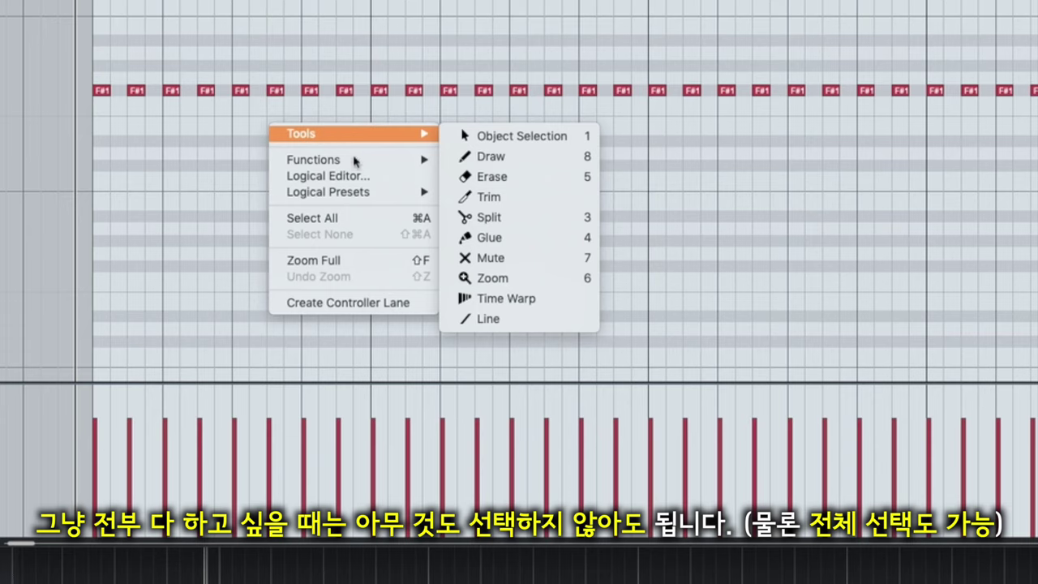
{"action": "mouse_move", "coordinate": [362, 195]}
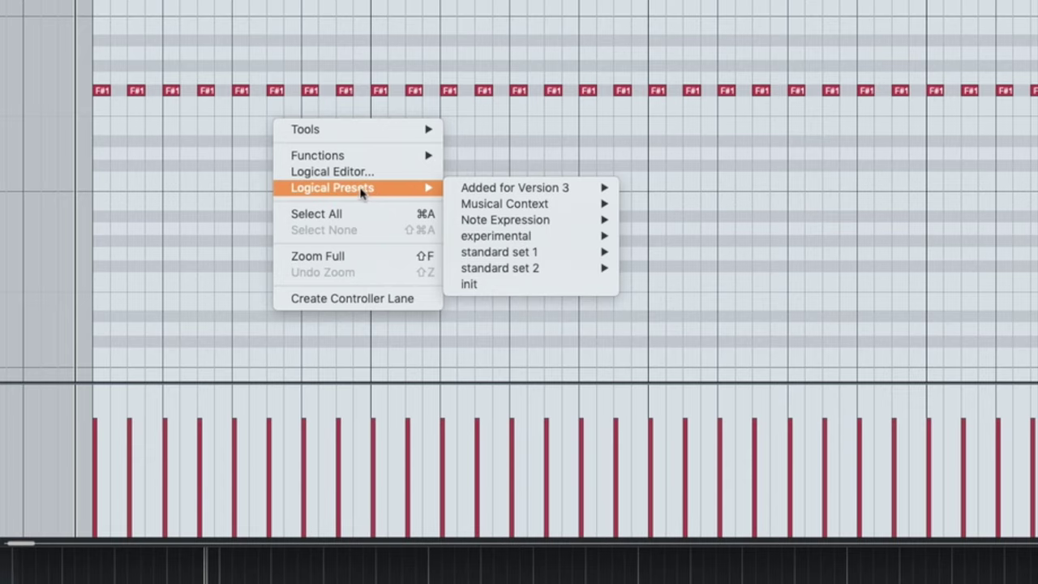
{"action": "mouse_move", "coordinate": [325, 132]}
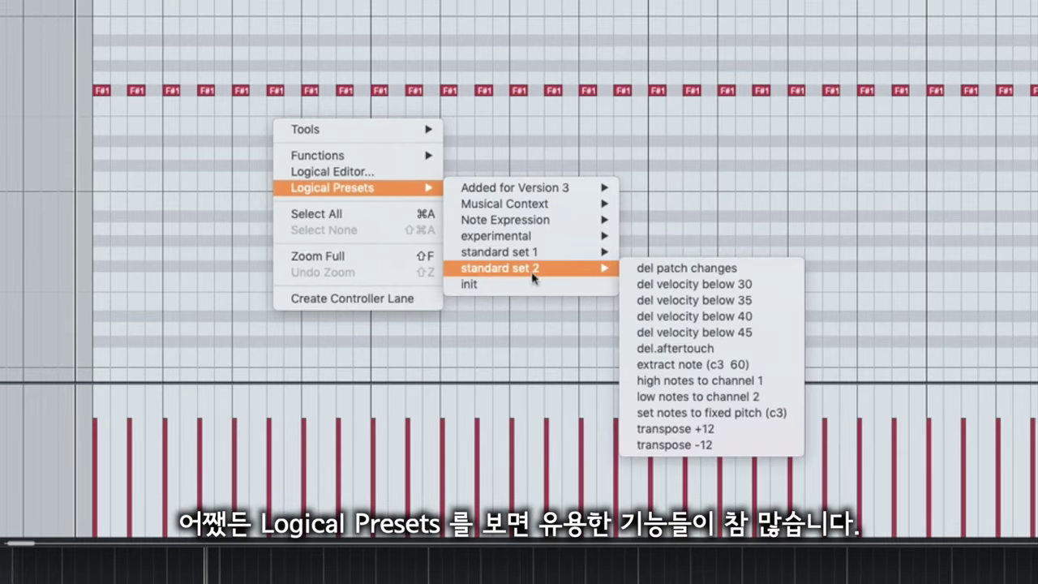
{"action": "mouse_move", "coordinate": [536, 196]}
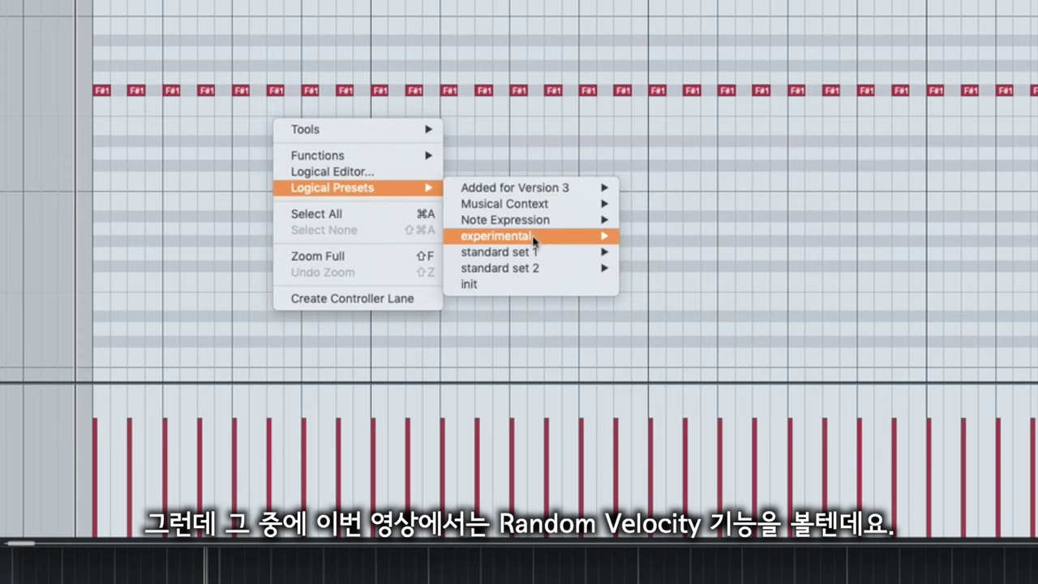
{"action": "mouse_move", "coordinate": [516, 270]}
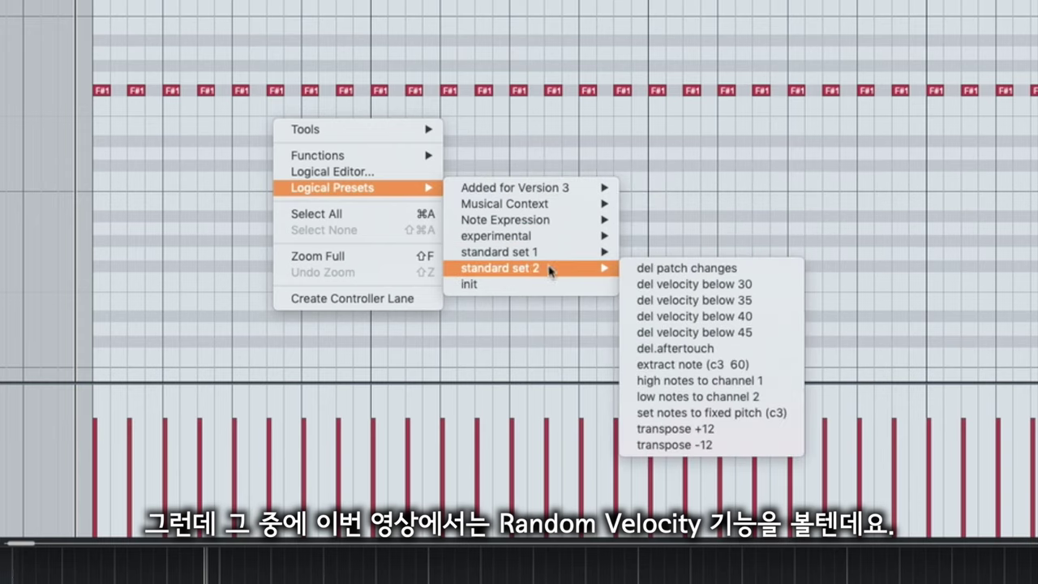
{"action": "mouse_move", "coordinate": [587, 255]}
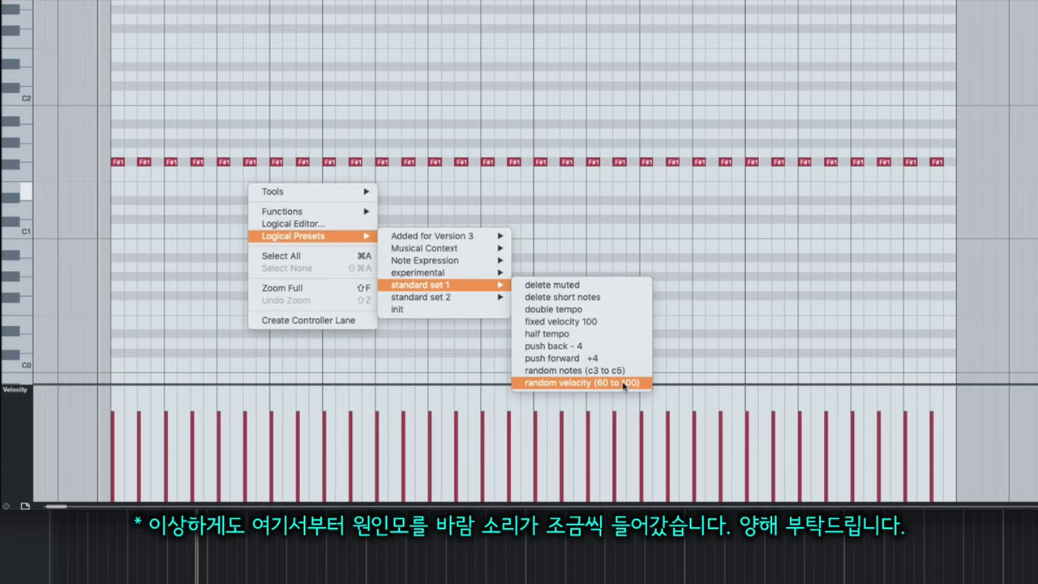
{"action": "left_click", "coordinate": [624, 383]}
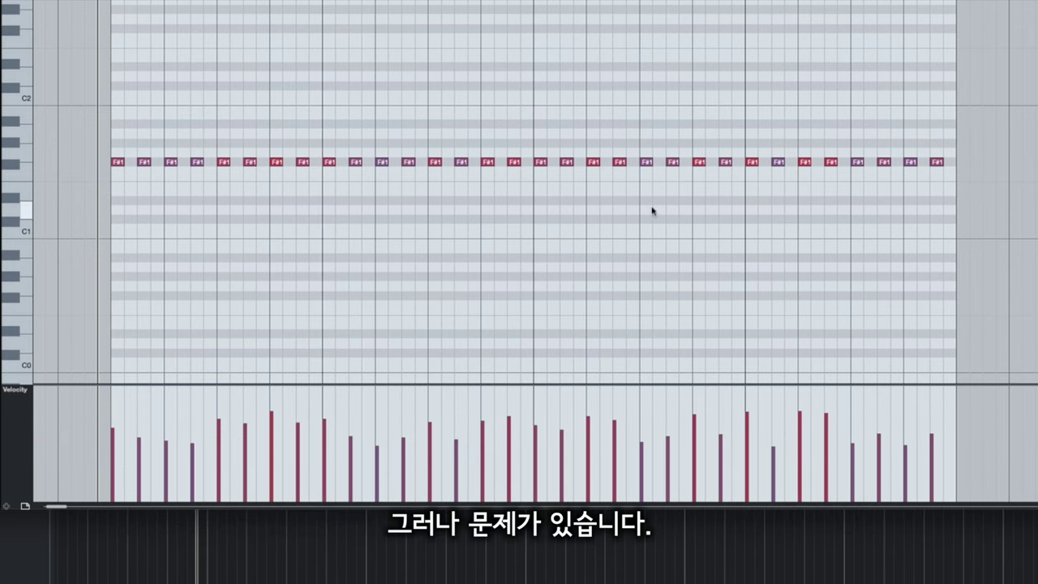
Undo the random velocity preset and leave all hi-hat notes deselected
{"action": "key", "text": "super+z"}
{"action": "left_click_drag", "start_coordinate": [981, 186], "coordinate": [80, 106]}
{"action": "left_click", "coordinate": [230, 203]}
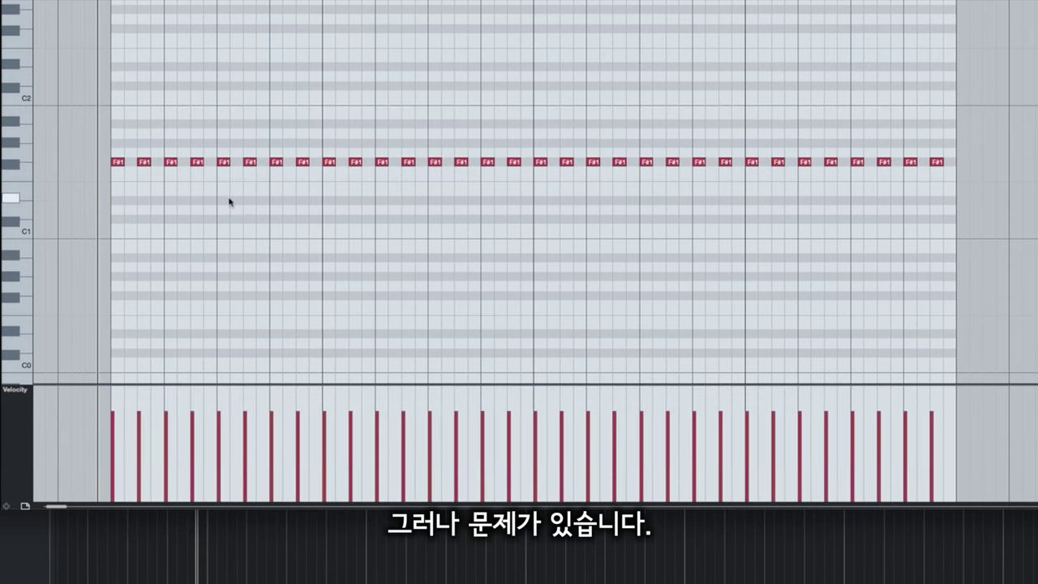
Open the Logical Editor for the hi-hat part and reposition its window over the notes
{"action": "right_click", "coordinate": [230, 201]}
{"action": "mouse_move", "coordinate": [288, 242]}
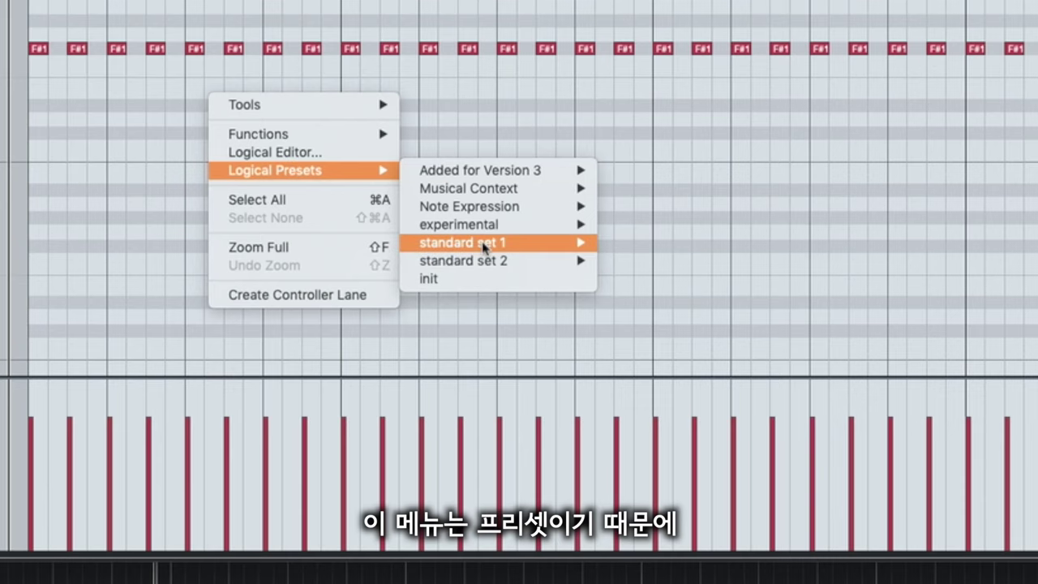
{"action": "mouse_move", "coordinate": [485, 245]}
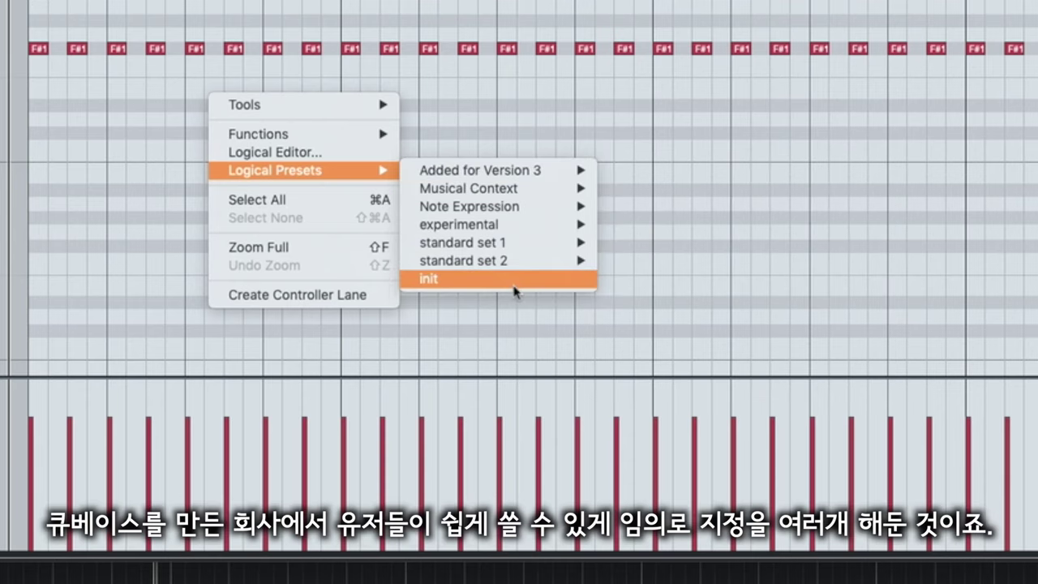
{"action": "mouse_move", "coordinate": [508, 268]}
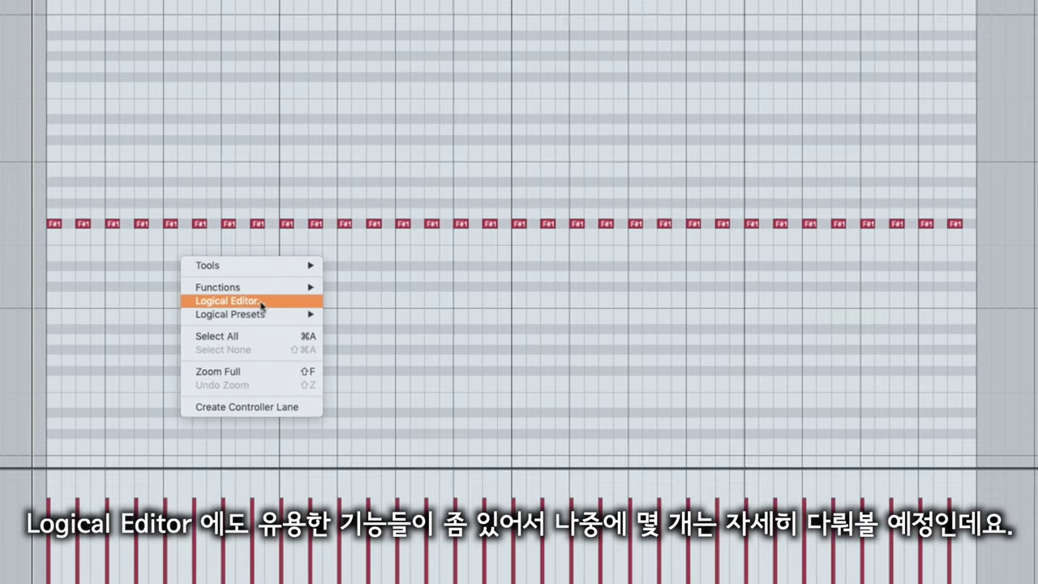
{"action": "left_click", "coordinate": [261, 304]}
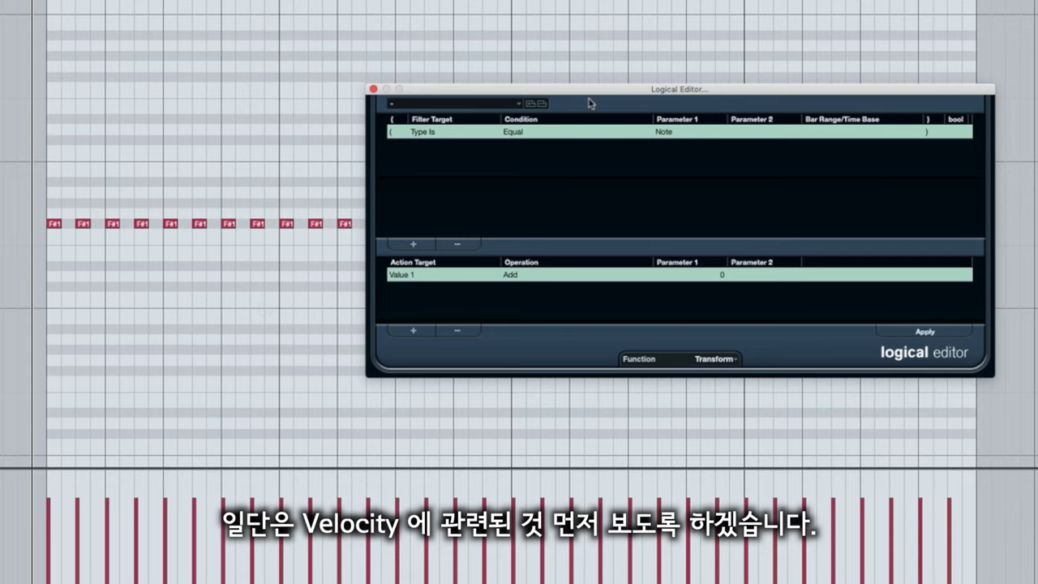
{"action": "left_click_drag", "start_coordinate": [586, 94], "coordinate": [381, 87]}
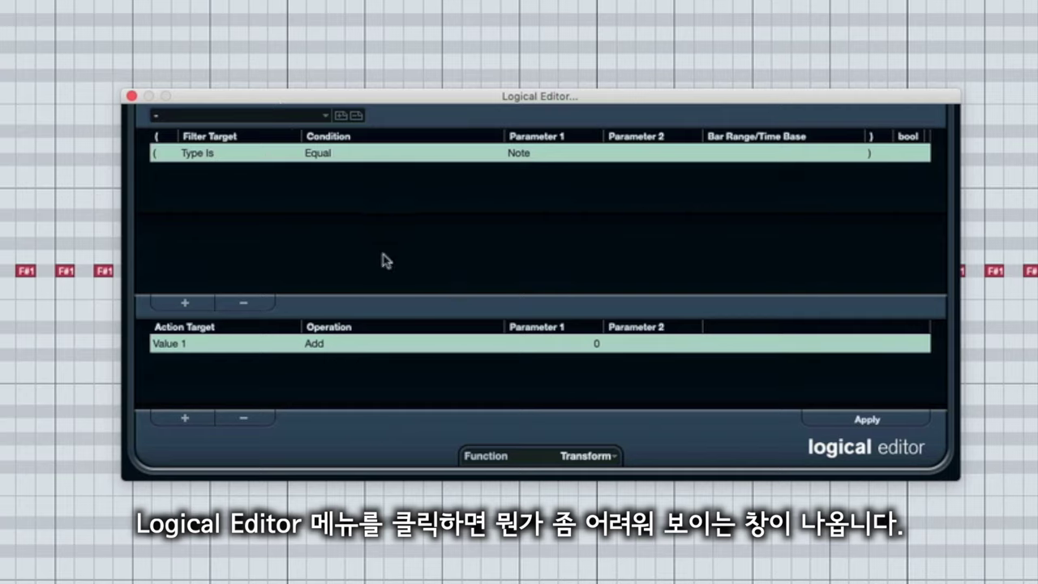
Load the standard set 1 preset "random velocity (60 to 100)" in the Logical Editor
{"action": "left_click", "coordinate": [260, 116]}
{"action": "mouse_move", "coordinate": [172, 191]}
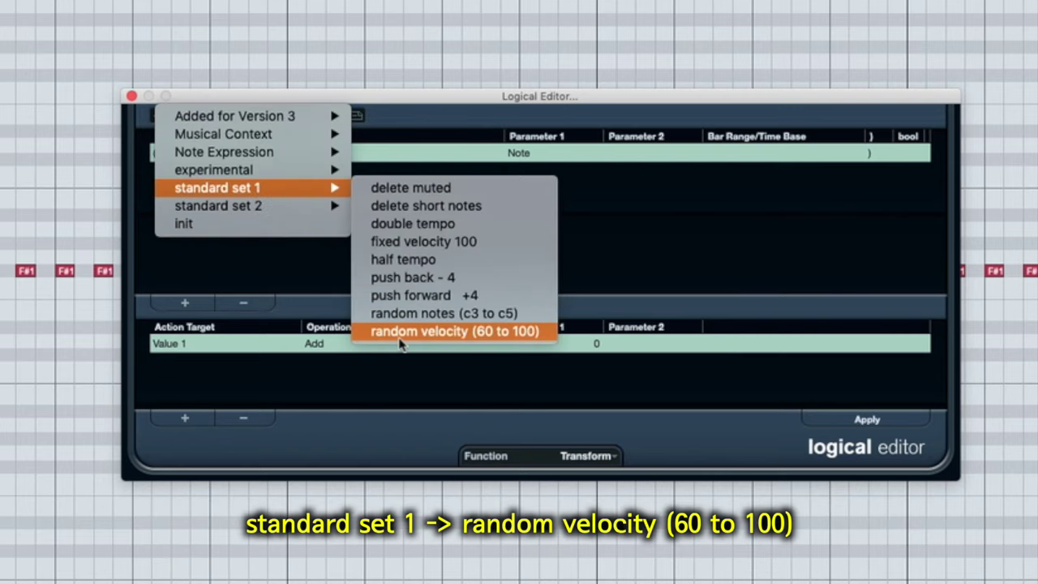
{"action": "left_click", "coordinate": [475, 332]}
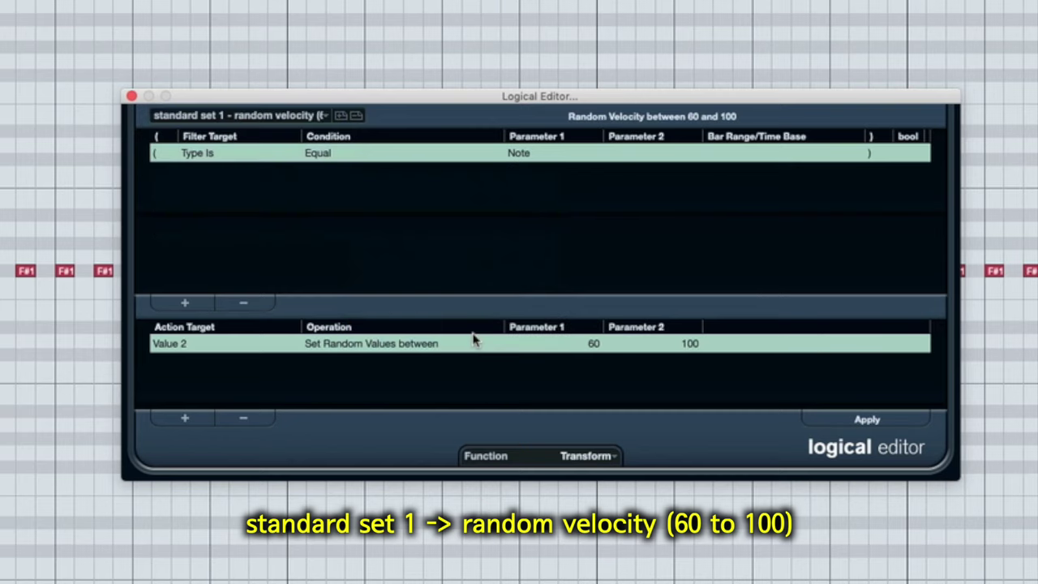
{"action": "left_click_drag", "start_coordinate": [266, 97], "coordinate": [239, 53]}
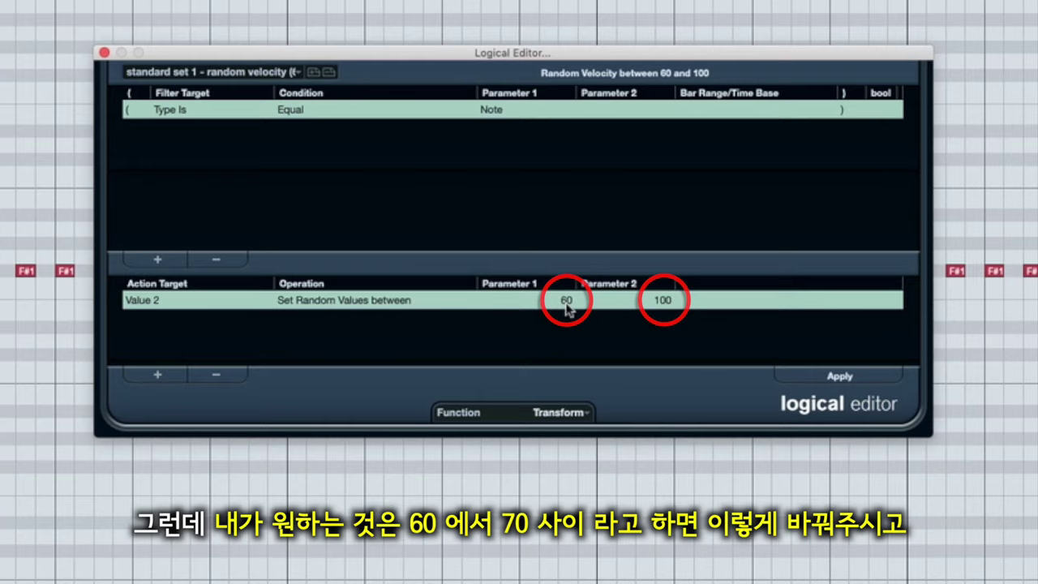
Set the upper limit of the random velocity range to 70 and apply it to the hi-hat notes
{"action": "left_click", "coordinate": [670, 305]}
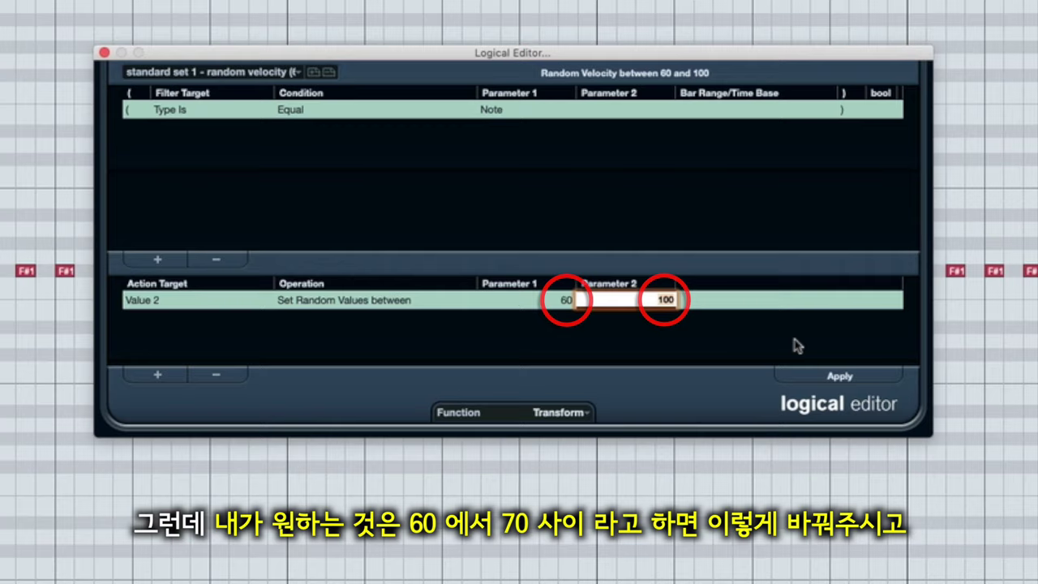
{"action": "type", "text": "70"}
{"action": "key", "text": "Return"}
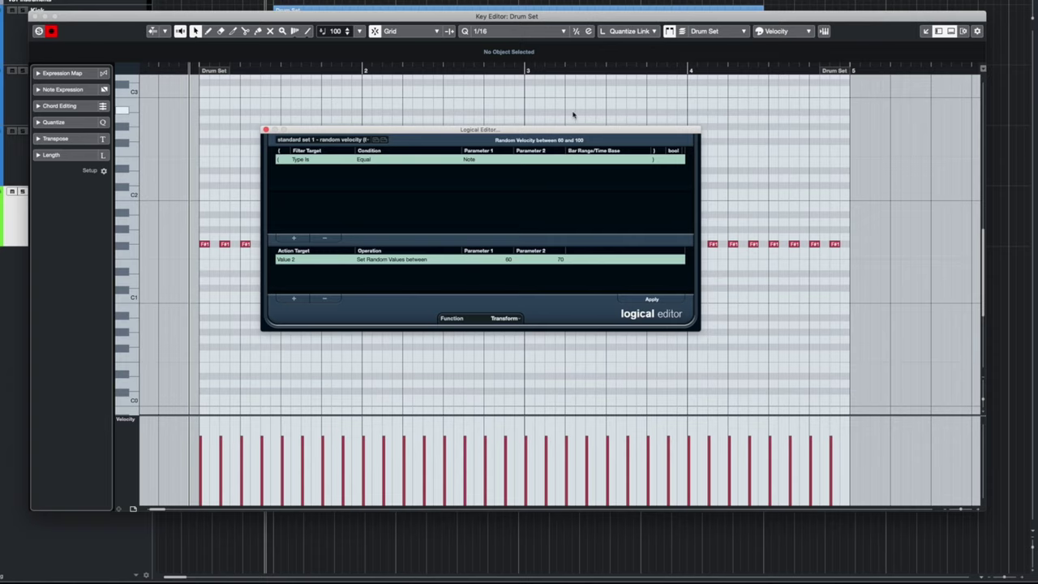
{"action": "left_click_drag", "start_coordinate": [572, 132], "coordinate": [588, 21]}
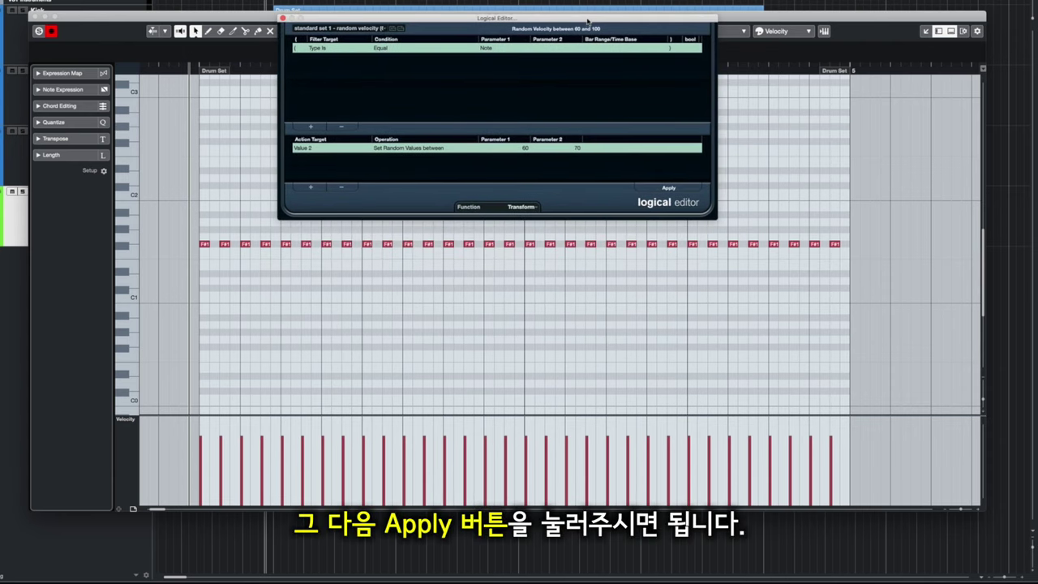
{"action": "left_click", "coordinate": [669, 192]}
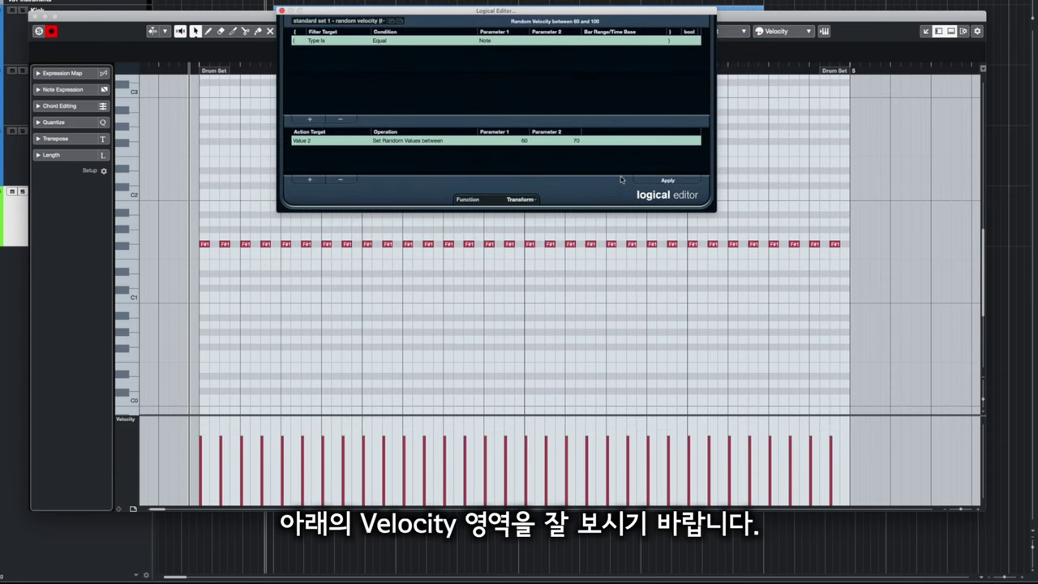
{"action": "left_click", "coordinate": [667, 181]}
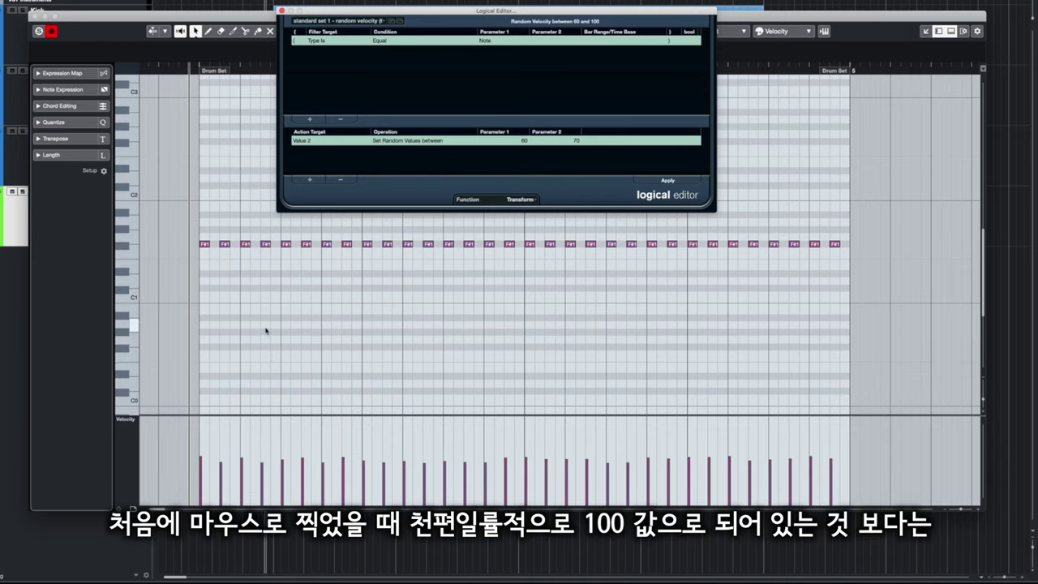
Reapply the 60 to 70 random velocity range several times to reshuffle the hi-hat velocities
{"action": "left_click", "coordinate": [668, 182]}
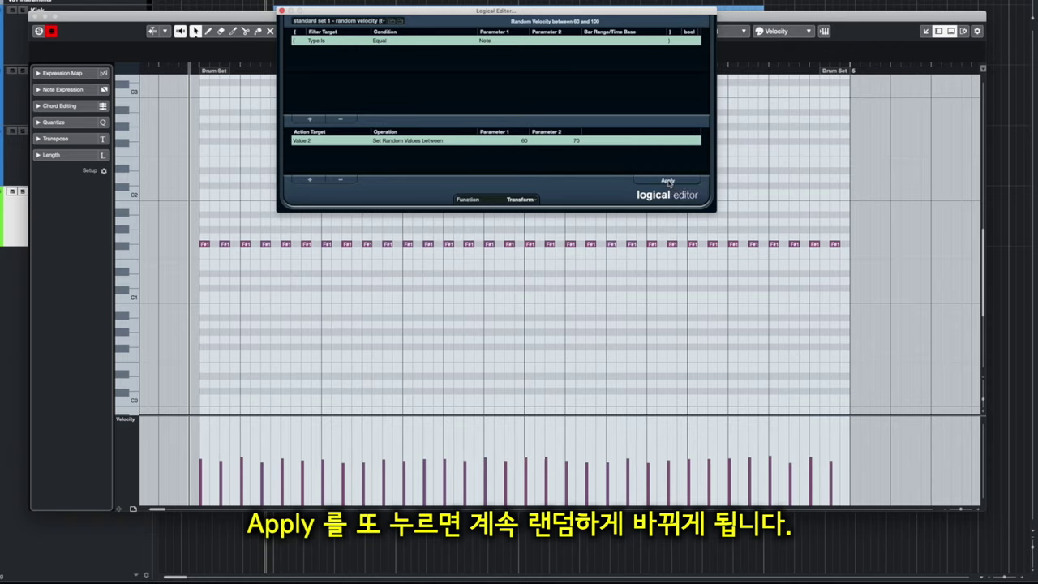
{"action": "left_click", "coordinate": [668, 182]}
{"action": "left_click", "coordinate": [668, 182]}
{"action": "left_click", "coordinate": [667, 181]}
{"action": "left_click", "coordinate": [668, 182]}
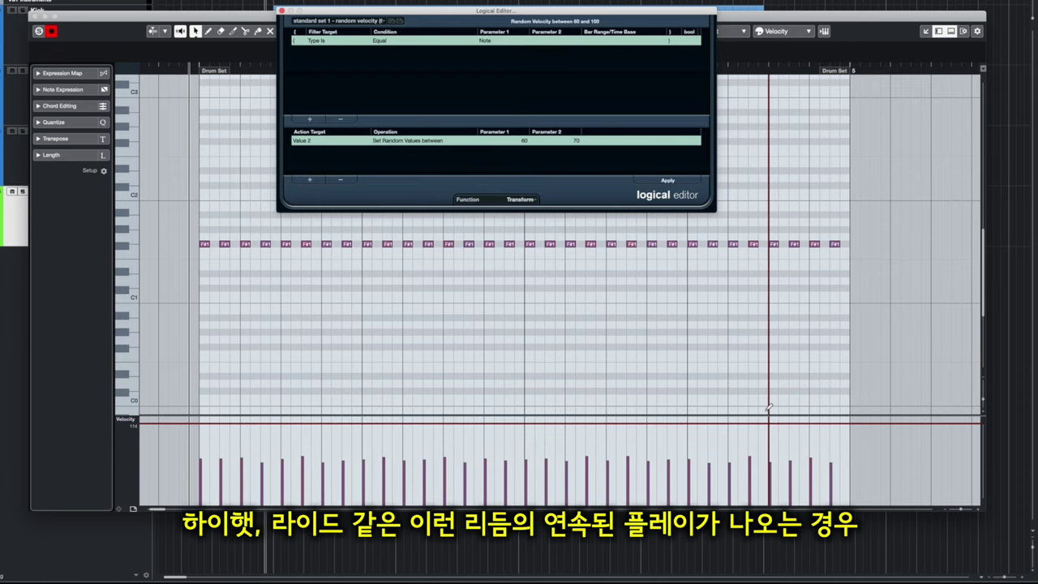
Set the random velocity range to 80 to 90 and apply it twice to the hi-hat notes
{"action": "double_click", "coordinate": [524, 141]}
{"action": "type", "text": "80"}
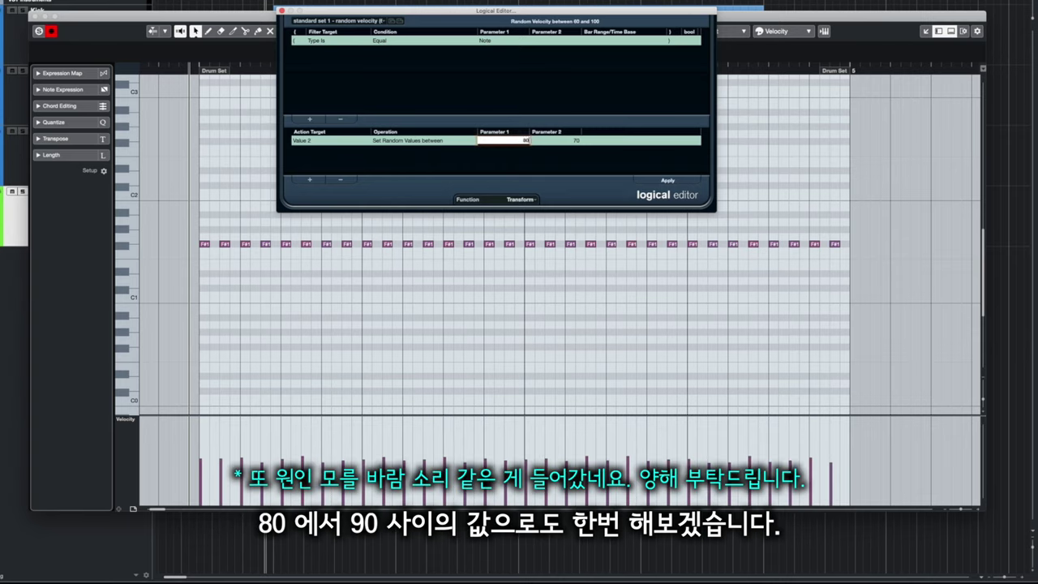
{"action": "double_click", "coordinate": [576, 141]}
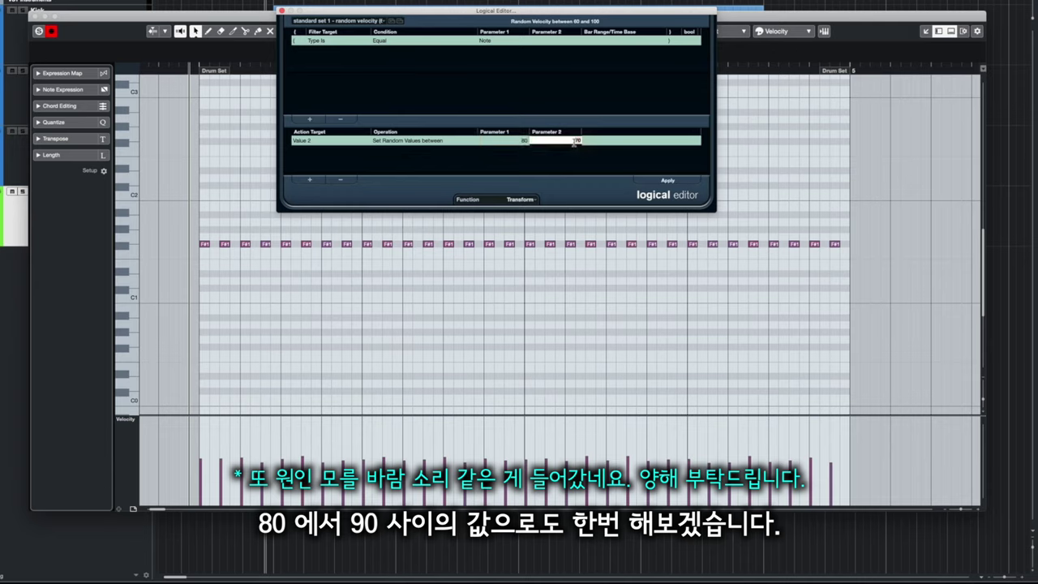
{"action": "key", "text": "Return"}
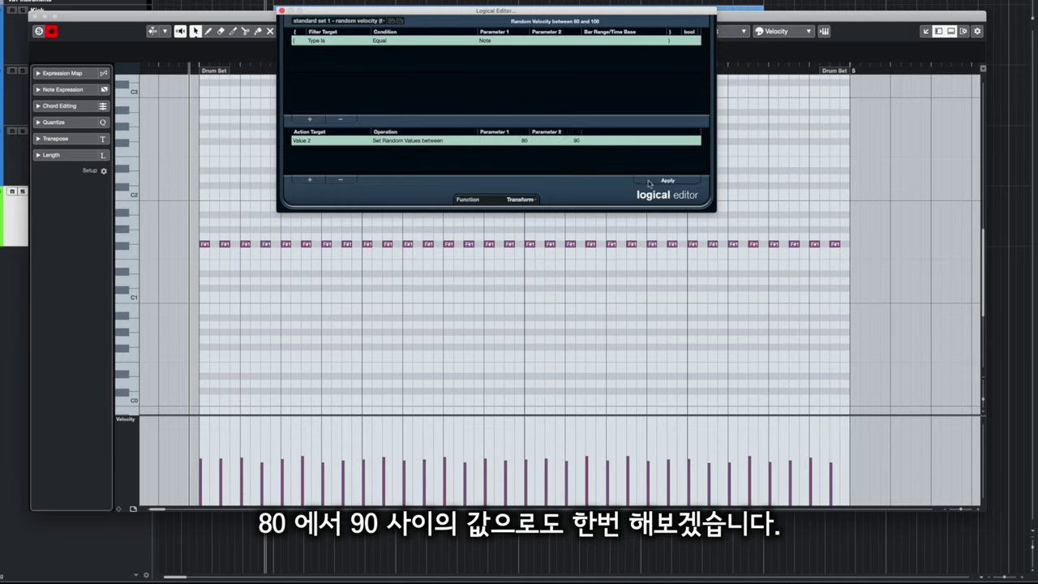
{"action": "left_click", "coordinate": [667, 181]}
{"action": "left_click", "coordinate": [668, 181]}
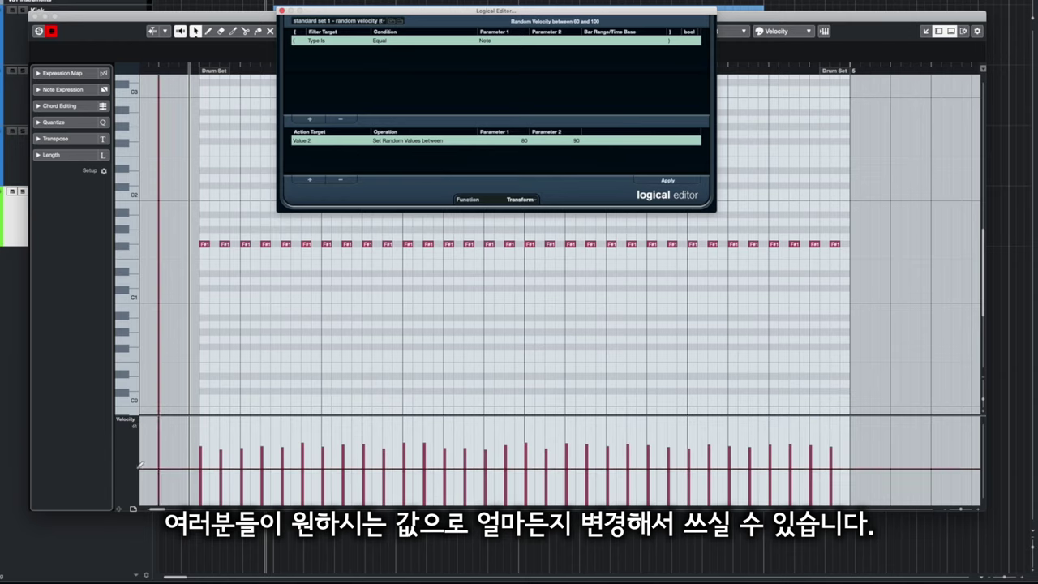
{"action": "left_click_drag", "start_coordinate": [441, 14], "coordinate": [445, 48]}
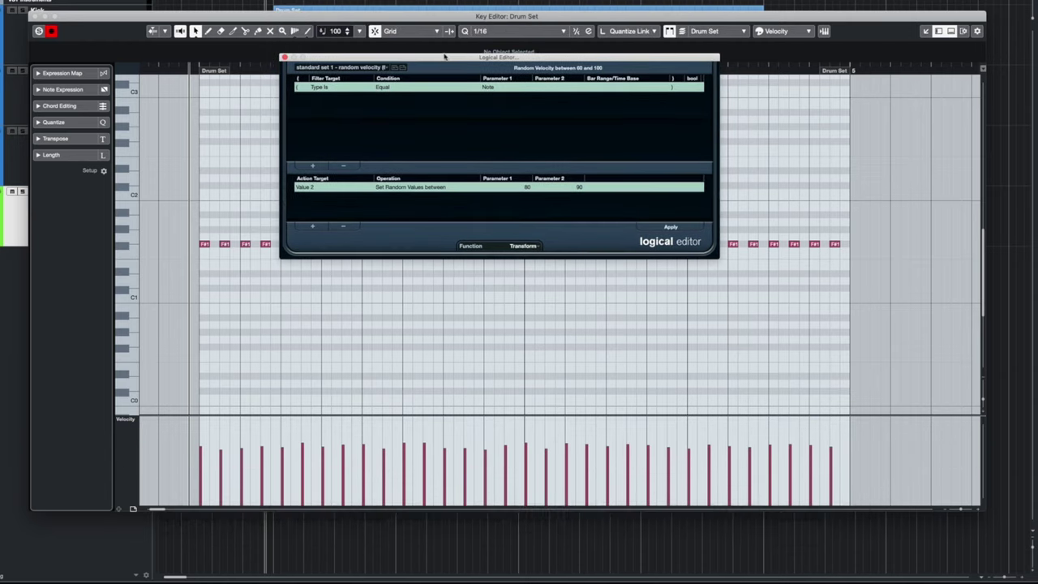
Close the Logical Editor and the hi-hat Key Editor, and open the Bass part in the Key Editor
{"action": "left_click_drag", "start_coordinate": [370, 48], "coordinate": [375, 23]}
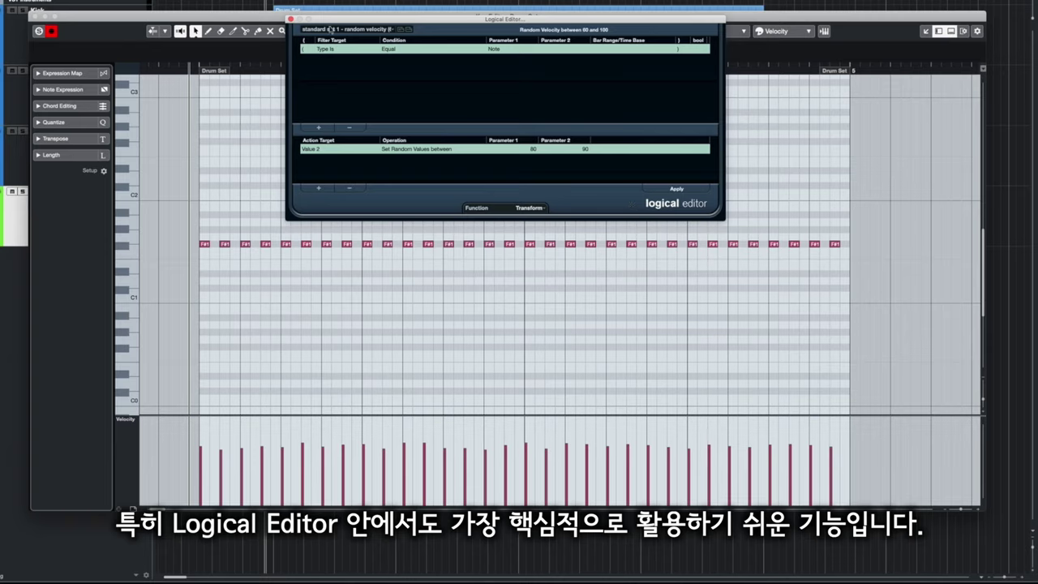
{"action": "left_click", "coordinate": [291, 19]}
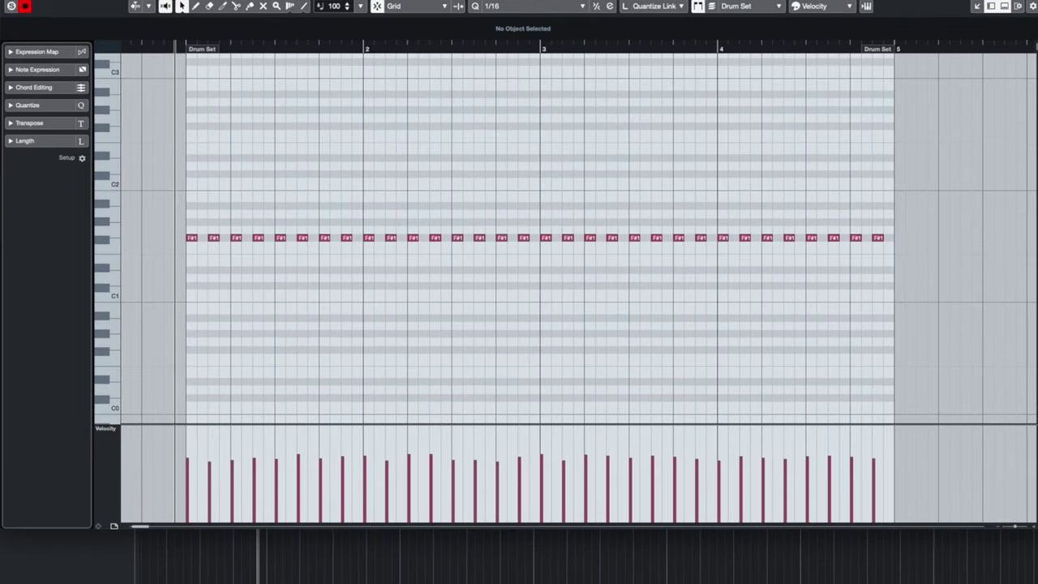
{"action": "left_click", "coordinate": [34, 16]}
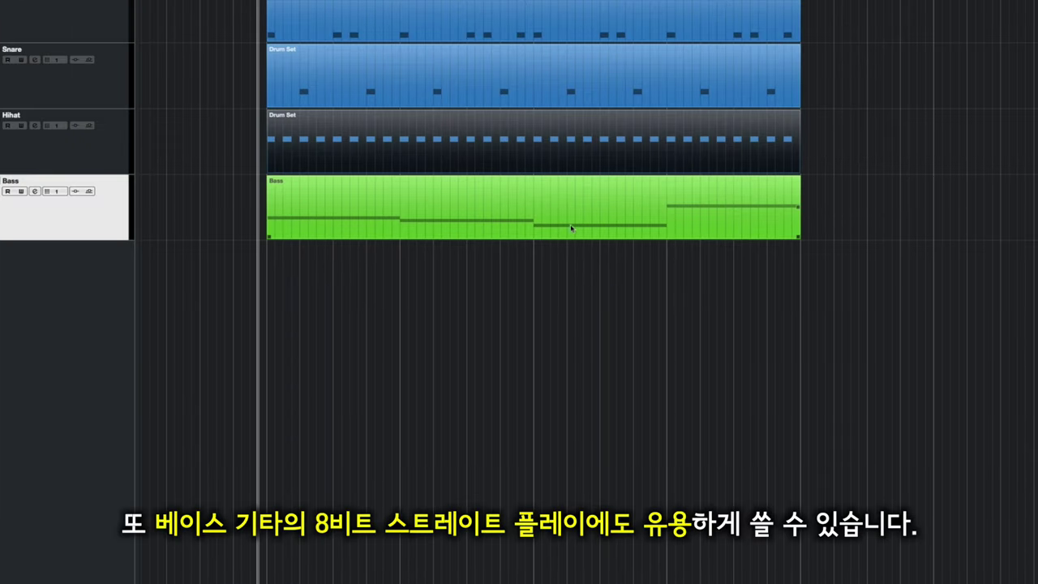
{"action": "double_click", "coordinate": [503, 222]}
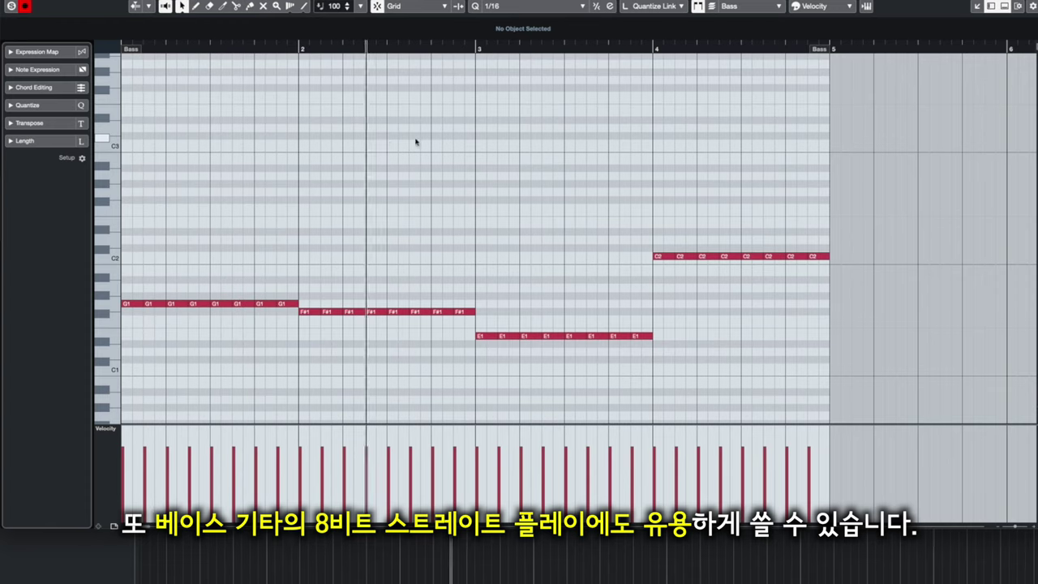
{"action": "scroll", "coordinate": [466, 219], "scroll_direction": "left", "scroll_amount": 2}
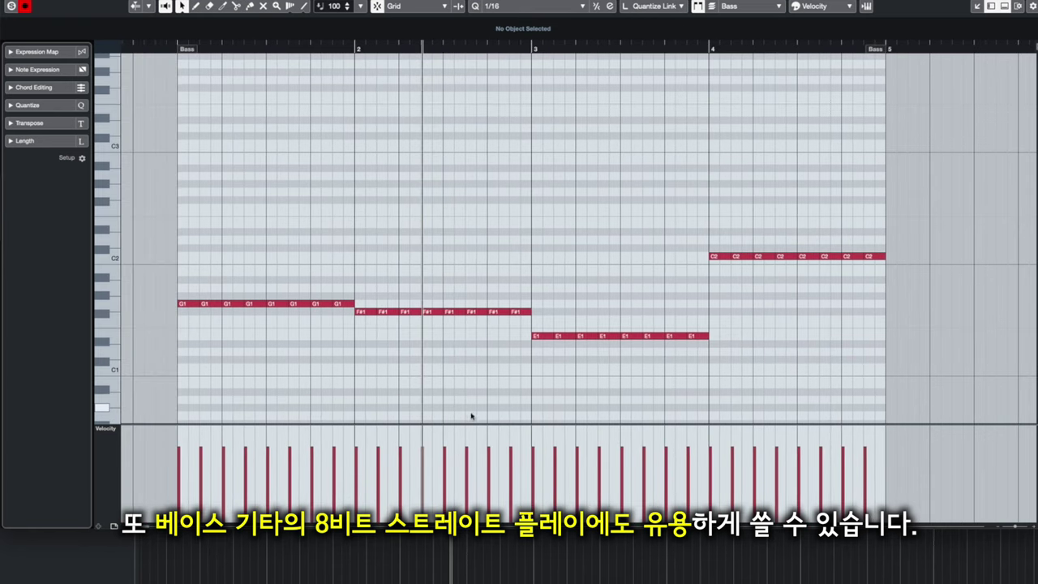
Make the velocity lane beneath the bass notes moderately taller
{"action": "left_click_drag", "start_coordinate": [474, 424], "coordinate": [476, 355]}
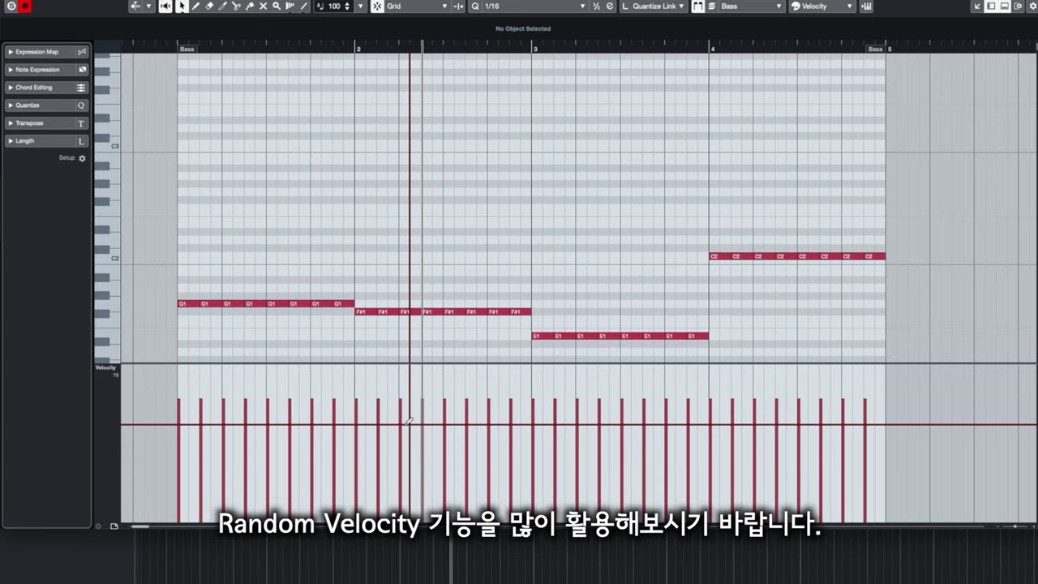
{"action": "left_click_drag", "start_coordinate": [466, 364], "coordinate": [470, 395]}
{"action": "left_click_drag", "start_coordinate": [918, 363], "coordinate": [922, 387]}
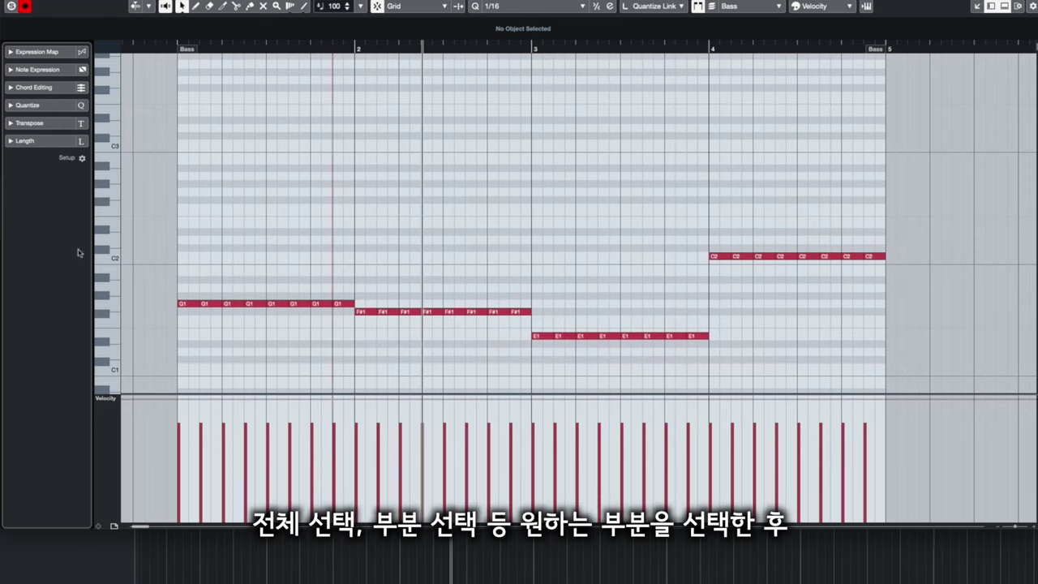
Open the Logical Editor for the bass notes and load the standard set 1 preset "random velocity (60 to 100)"
{"action": "right_click", "coordinate": [330, 340]}
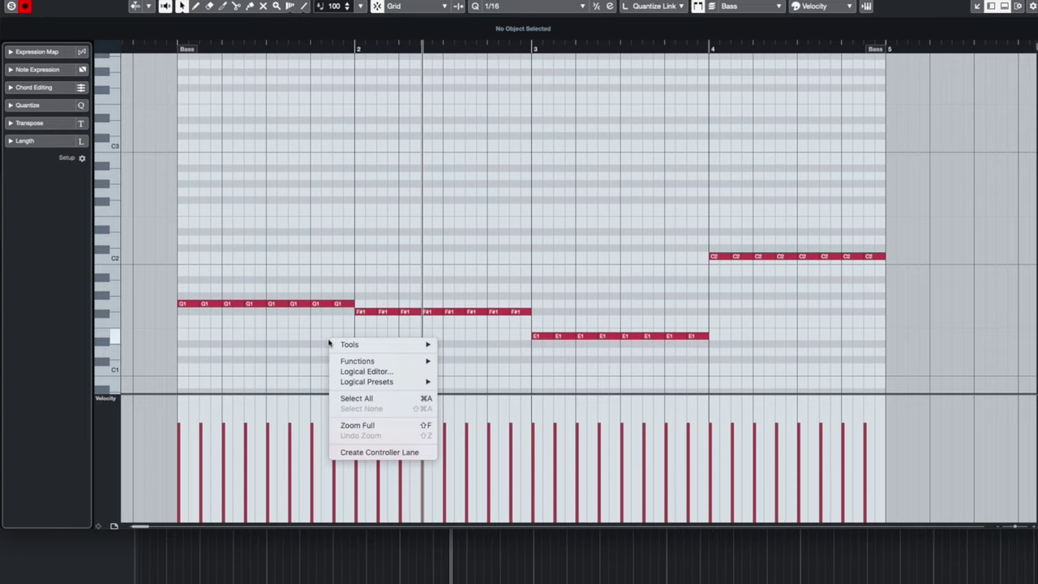
{"action": "left_click", "coordinate": [389, 375]}
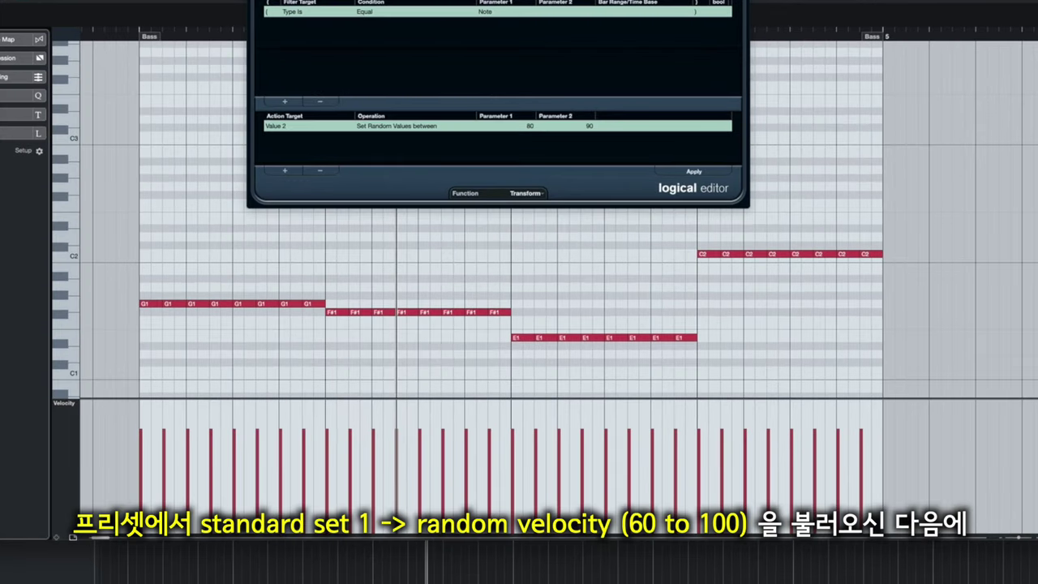
{"action": "left_click_drag", "start_coordinate": [351, 3], "coordinate": [366, 40]}
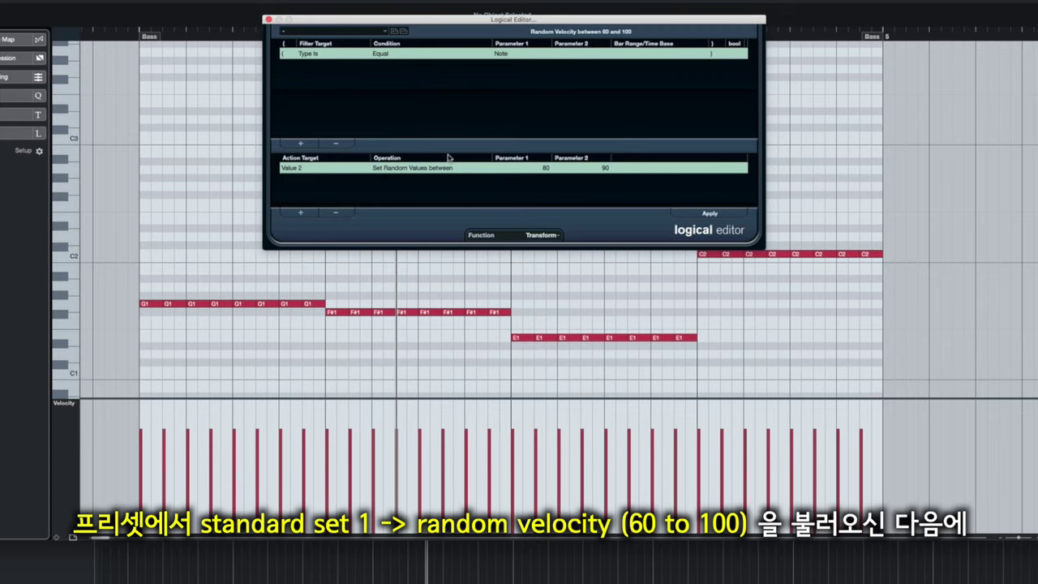
{"action": "left_click", "coordinate": [334, 33]}
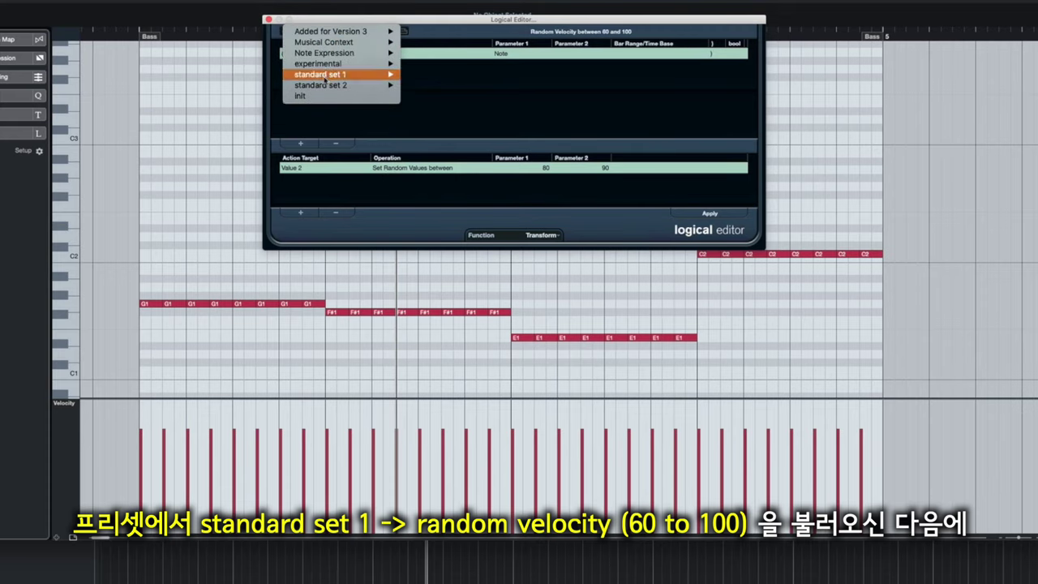
{"action": "mouse_move", "coordinate": [317, 76]}
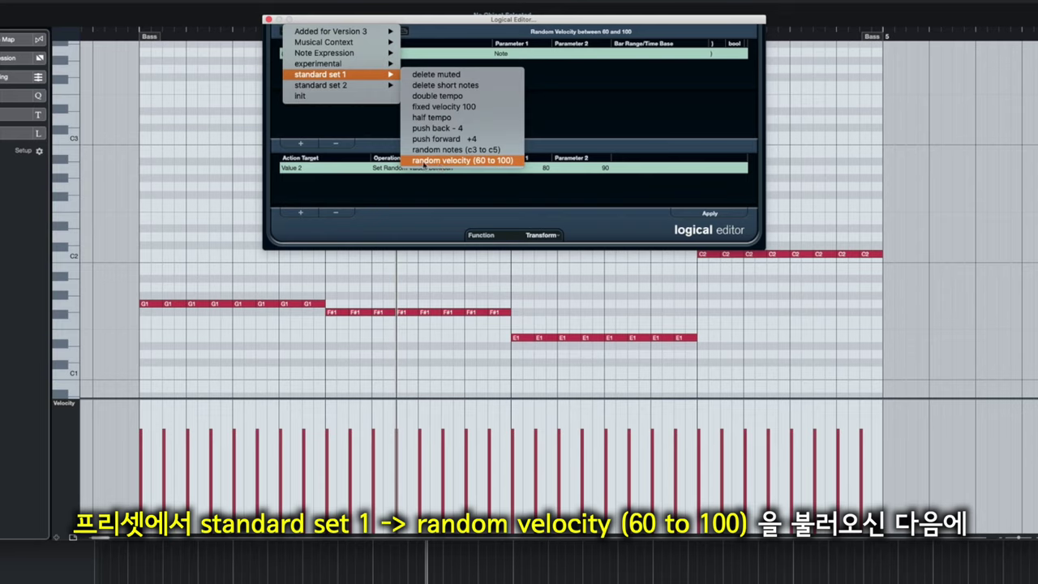
{"action": "left_click", "coordinate": [492, 161]}
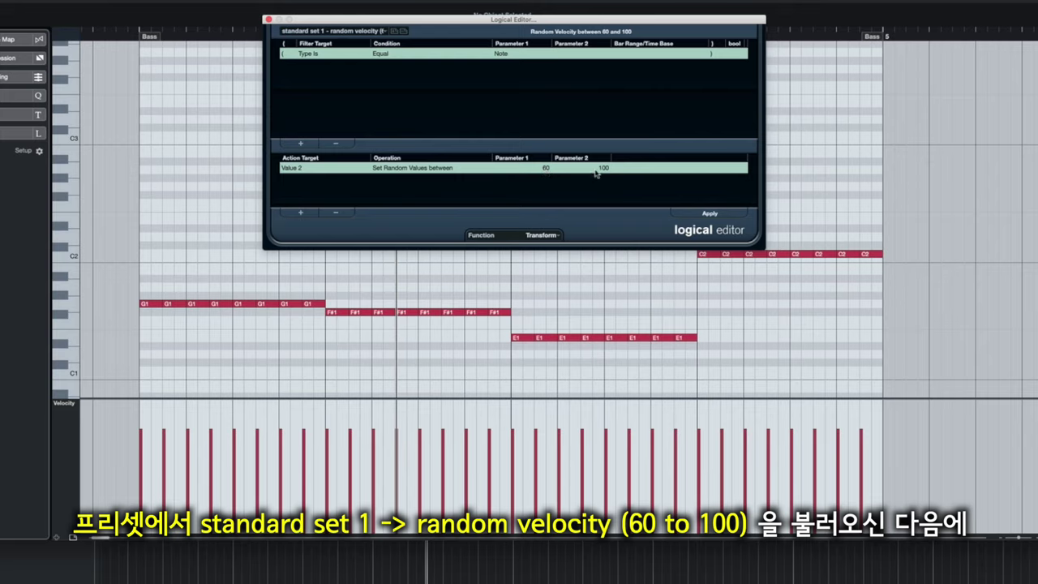
Set the random velocity range to 90 to 105 and apply it to the bass notes
{"action": "left_click", "coordinate": [547, 168]}
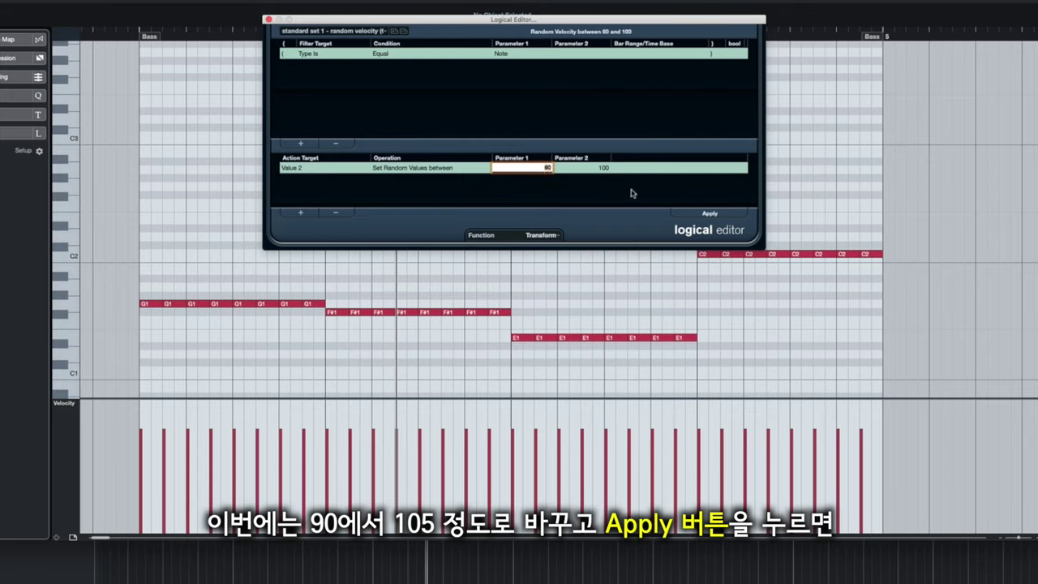
{"action": "type", "text": "90"}
{"action": "left_click", "coordinate": [600, 170]}
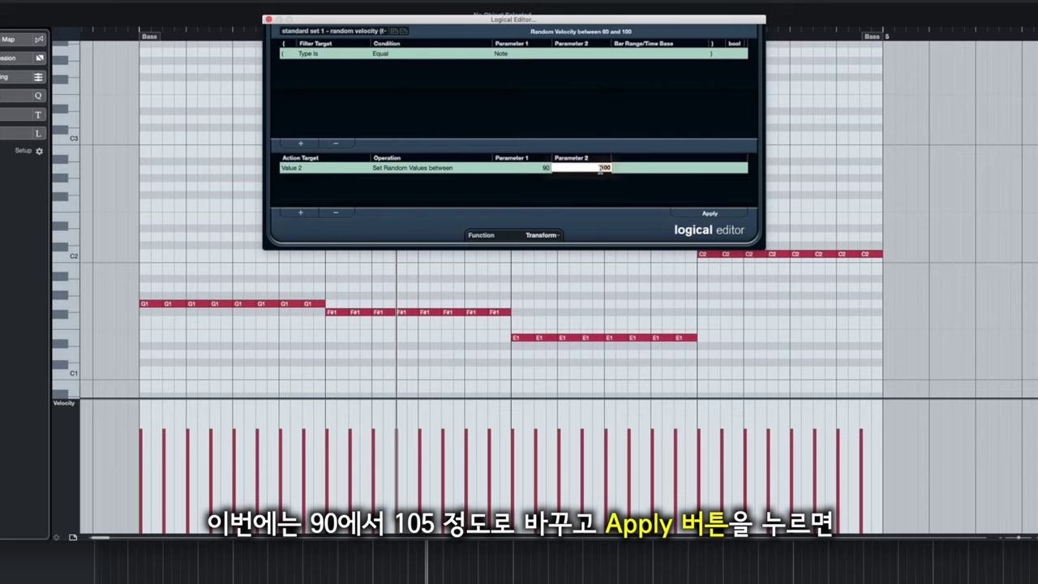
{"action": "type", "text": "105"}
{"action": "key", "text": "Return"}
{"action": "left_click", "coordinate": [710, 214]}
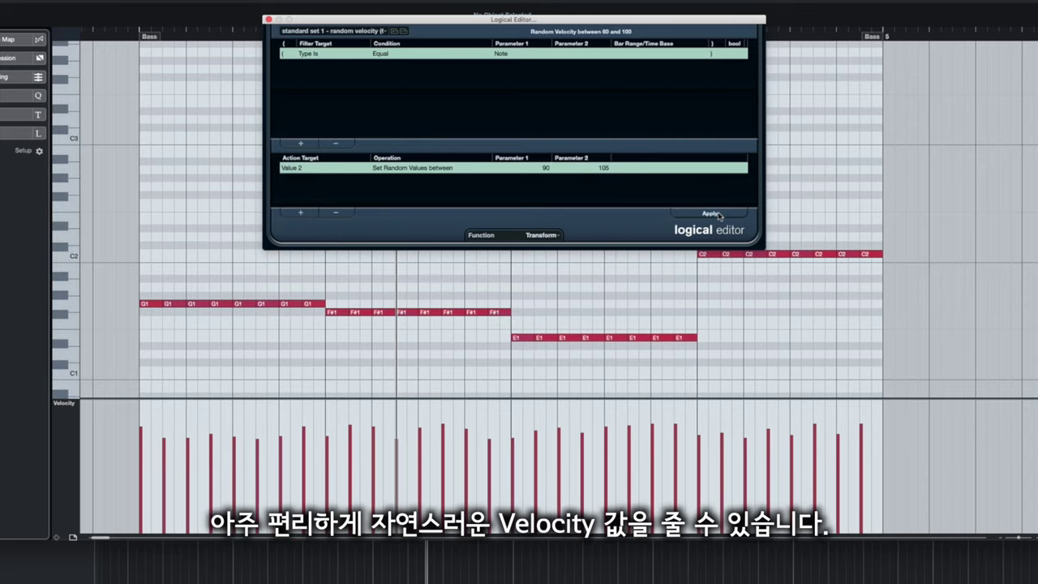
Lower the upper limit of the random velocity range to 100 and apply it to the bass notes
{"action": "left_click", "coordinate": [607, 168]}
{"action": "type", "text": "1"}
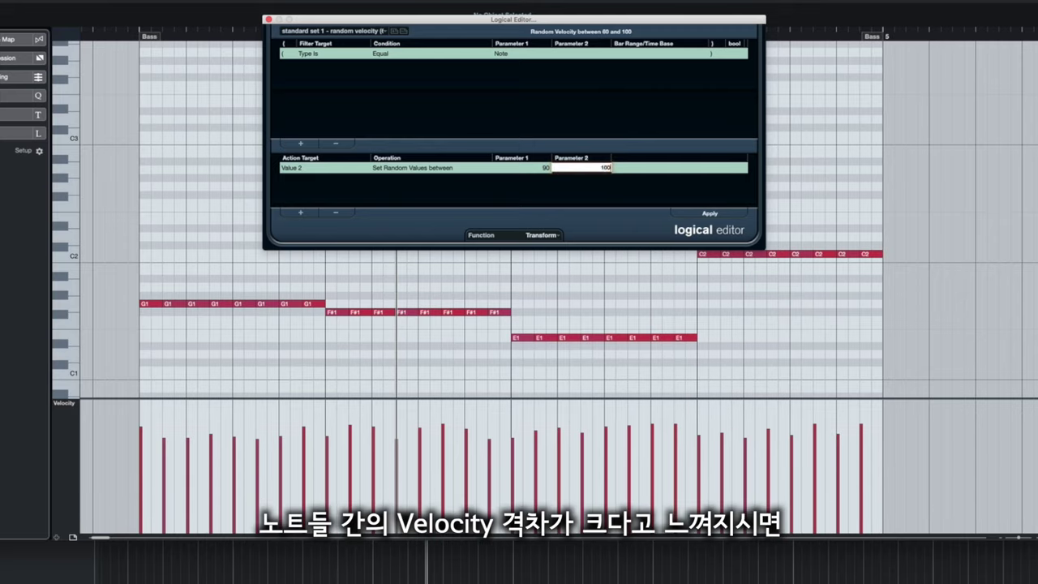
{"action": "key", "text": "Return"}
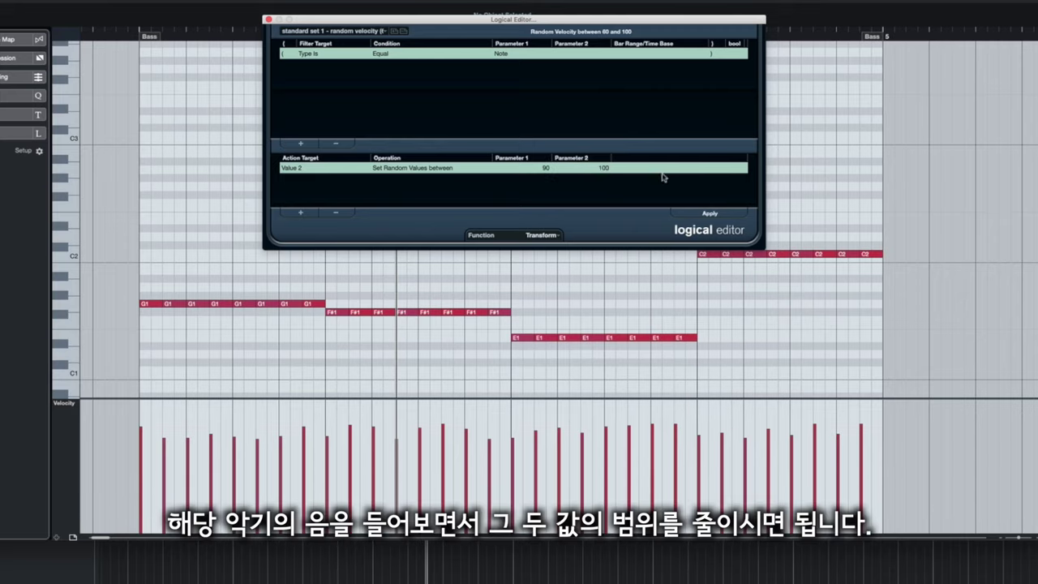
{"action": "left_click", "coordinate": [711, 214]}
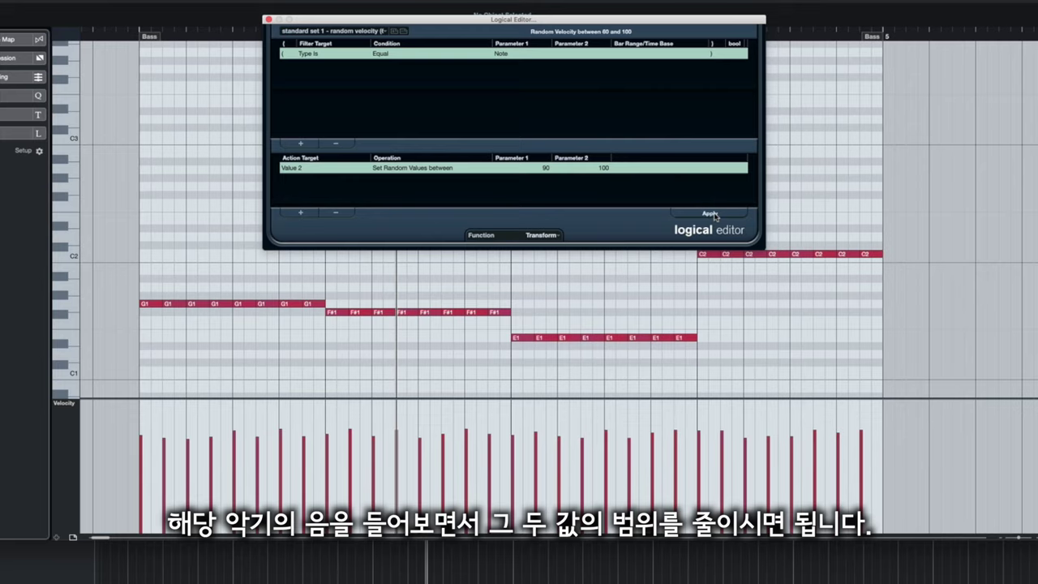
Close the Logical Editor and play back the bass part with its randomized velocities
{"action": "left_click", "coordinate": [269, 18]}
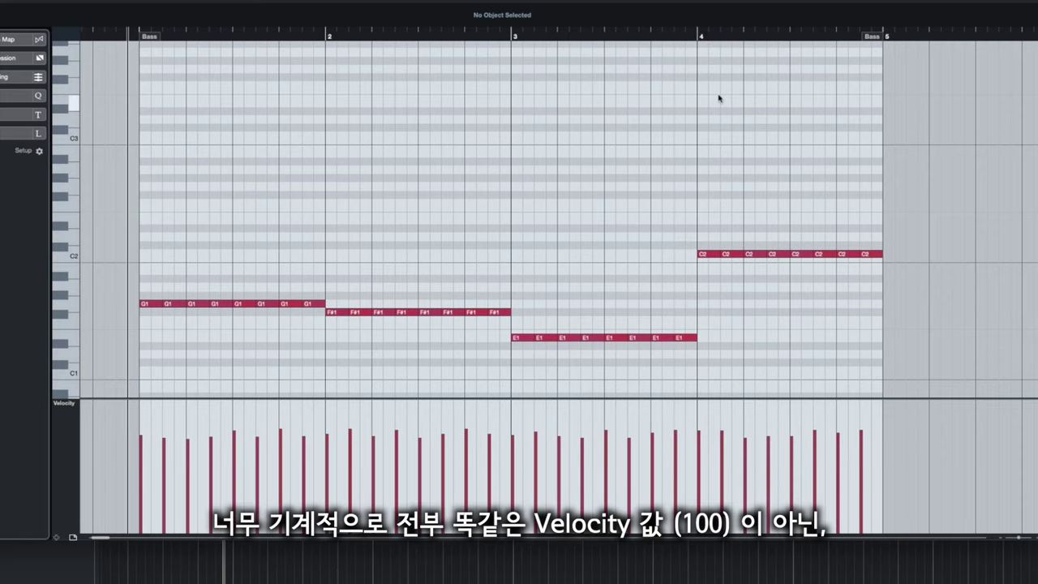
{"action": "key", "text": "space"}
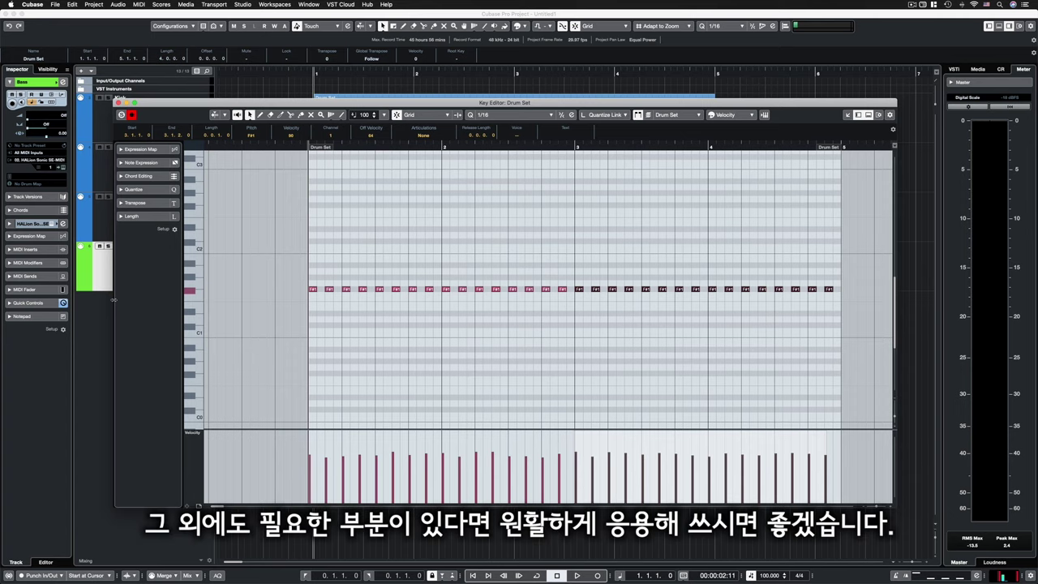
Narrow the hi-hat Key Editor window to uncover the track names in the project's track list
{"action": "left_click_drag", "start_coordinate": [114, 300], "coordinate": [149, 300]}
{"action": "scroll", "coordinate": [394, 267], "scroll_direction": "right", "scroll_amount": 3}
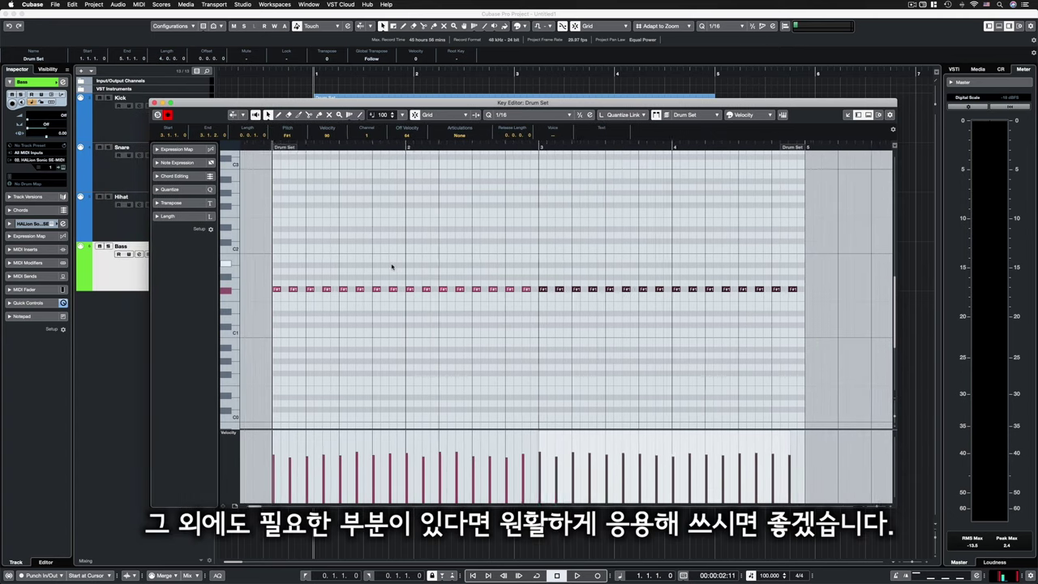